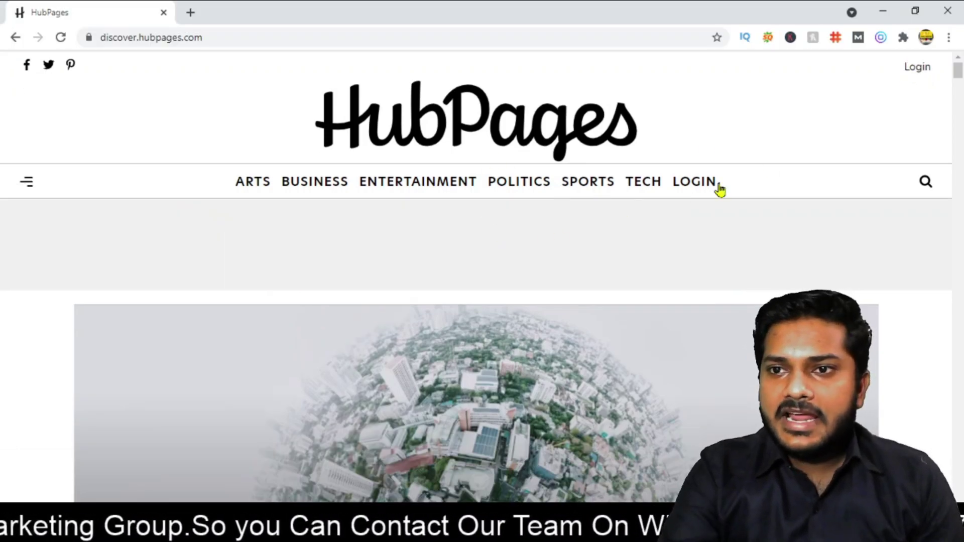
- Open the HubPages login page and go to the form for joining as a new member
left_click(917, 67)
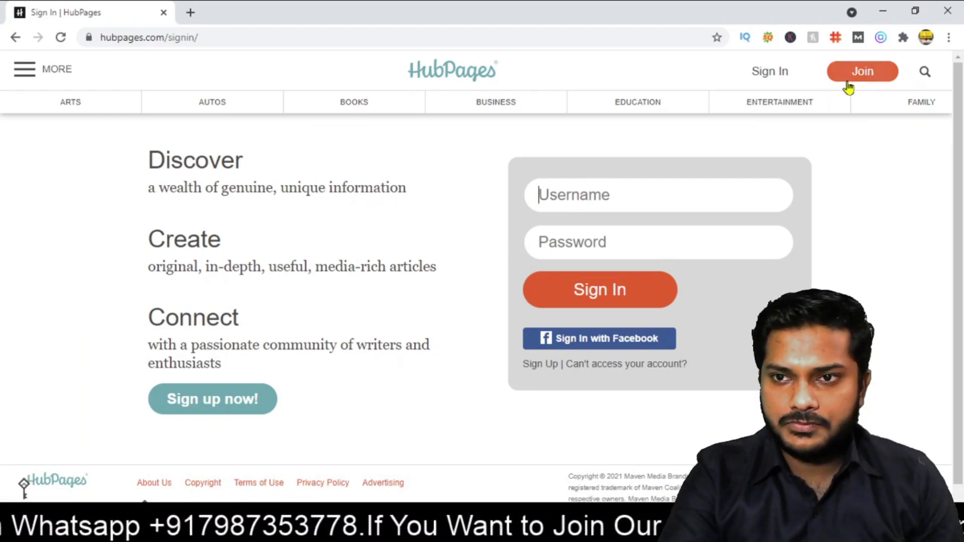
left_click(865, 85)
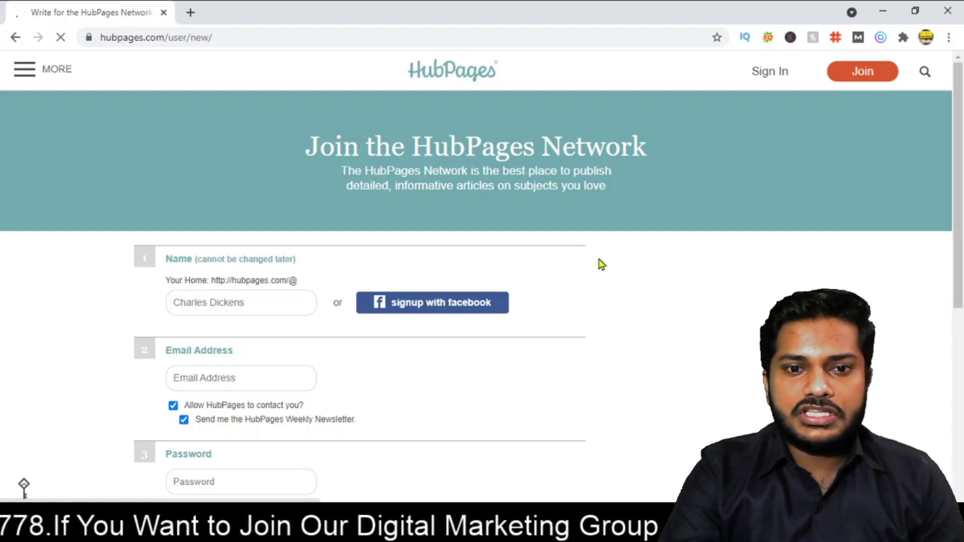
scroll(601, 264, "down", 1)
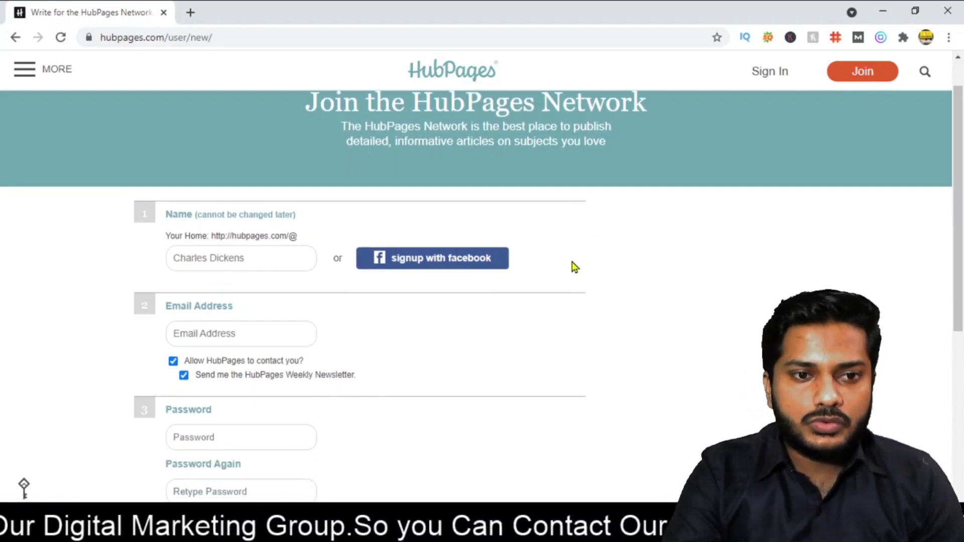
scroll(571, 261, "down", 1)
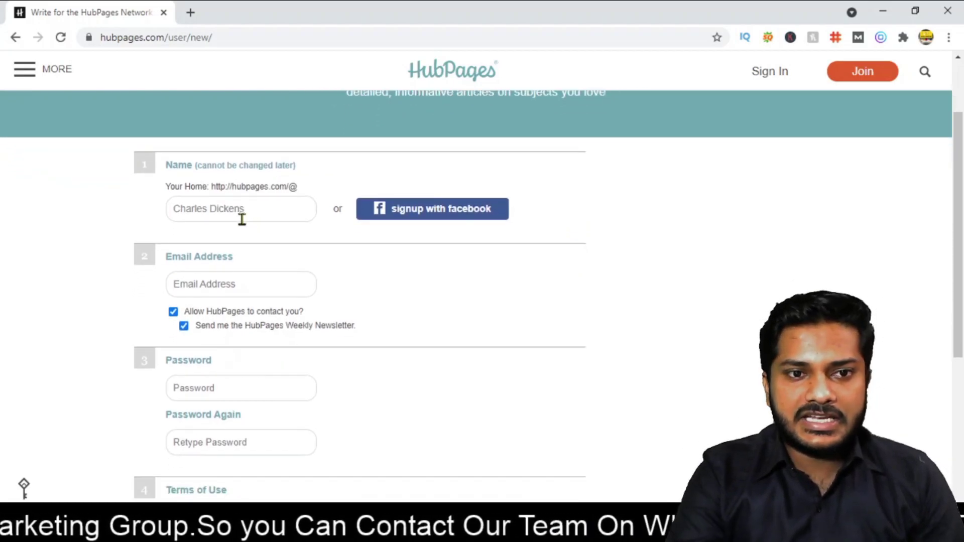
- Fill in the sign-up form's public name with the first name followed by 888
left_click(234, 214)
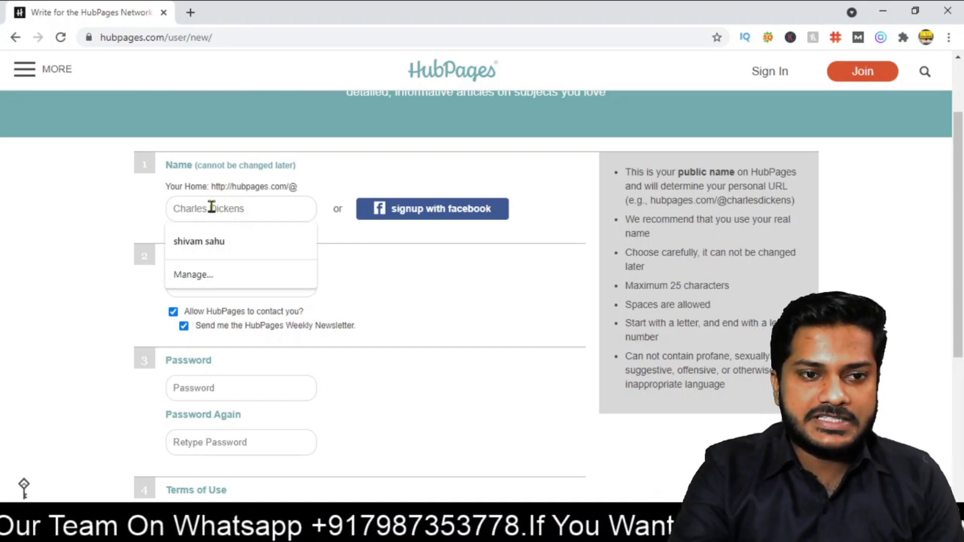
left_click(208, 242)
double_click(216, 209)
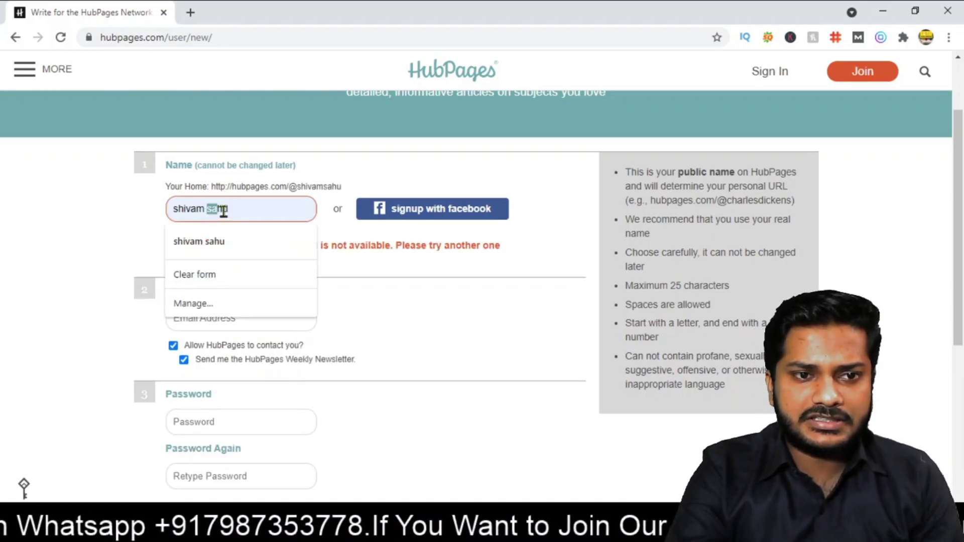
key("BackSpace")
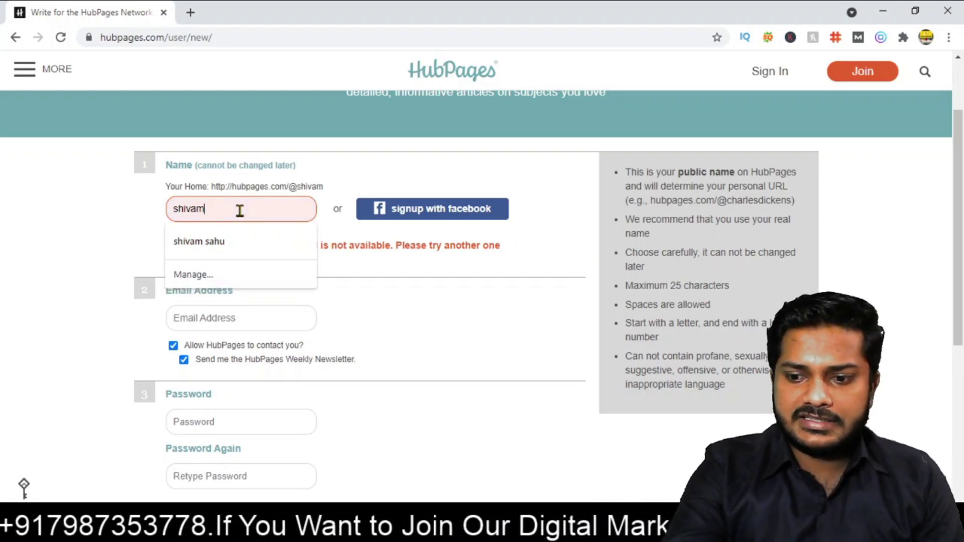
type("888")
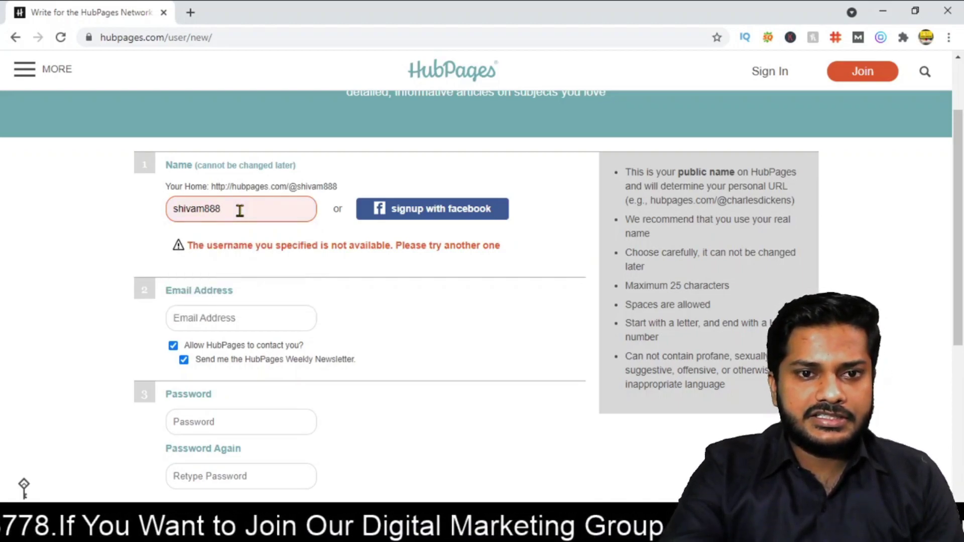
left_click(296, 309)
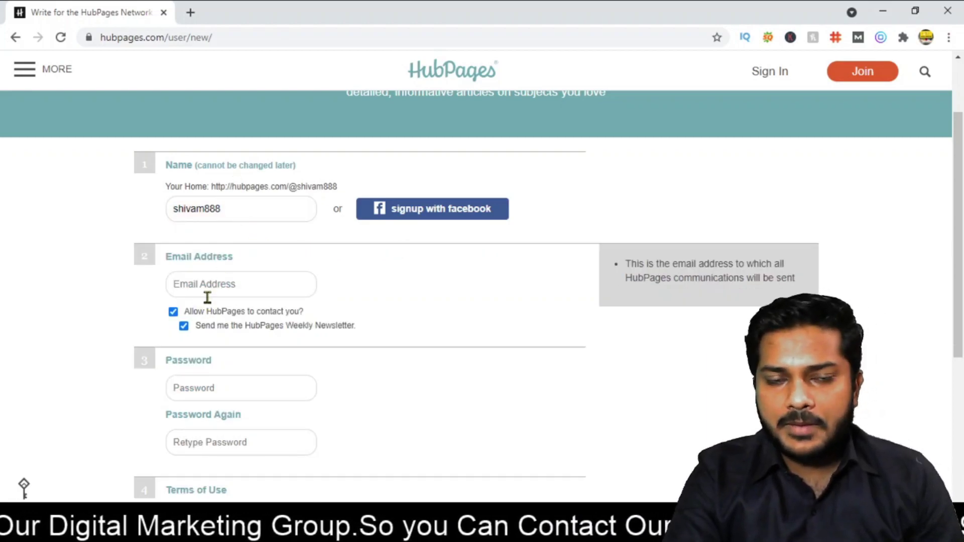
- Examine the password, terms of use and human confirmation sections of the sign-up form
scroll(207, 298, "down", 2)
left_click(205, 316)
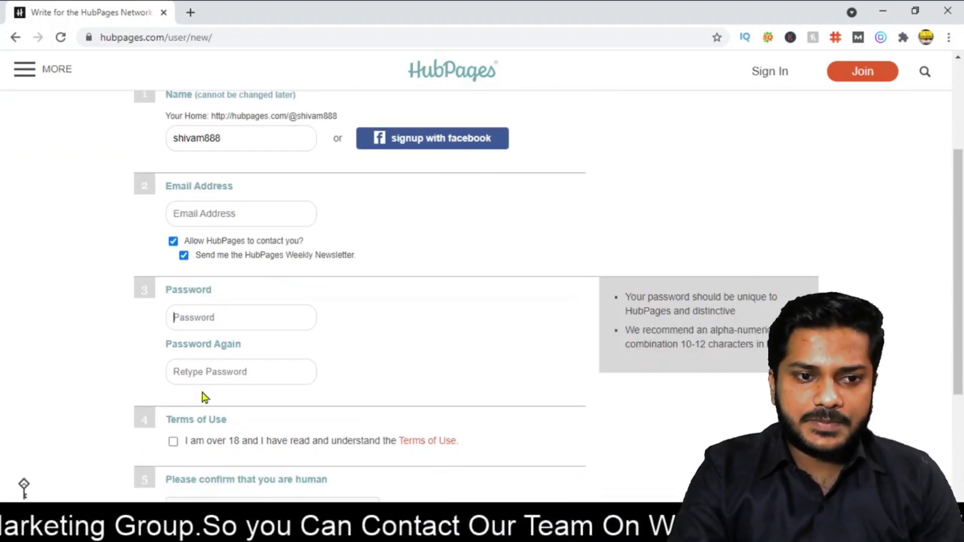
scroll(208, 379, "down", 3)
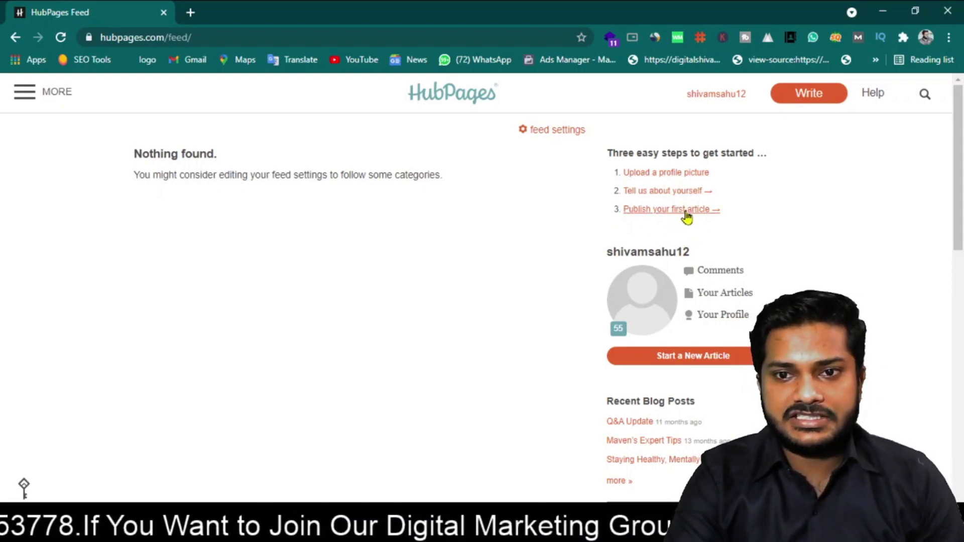
- Start a new article and title it "what is digital marketing in hindi"
left_click(676, 366)
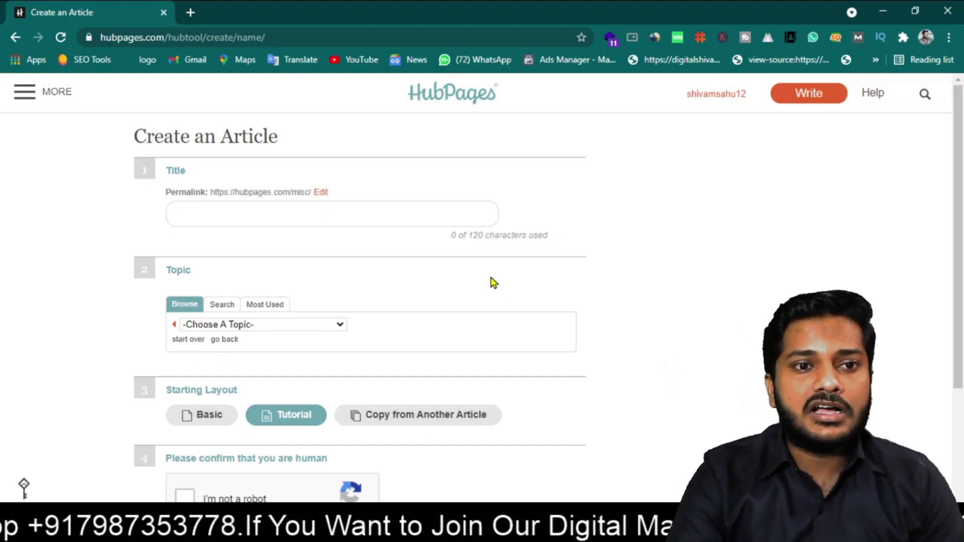
left_click(303, 223)
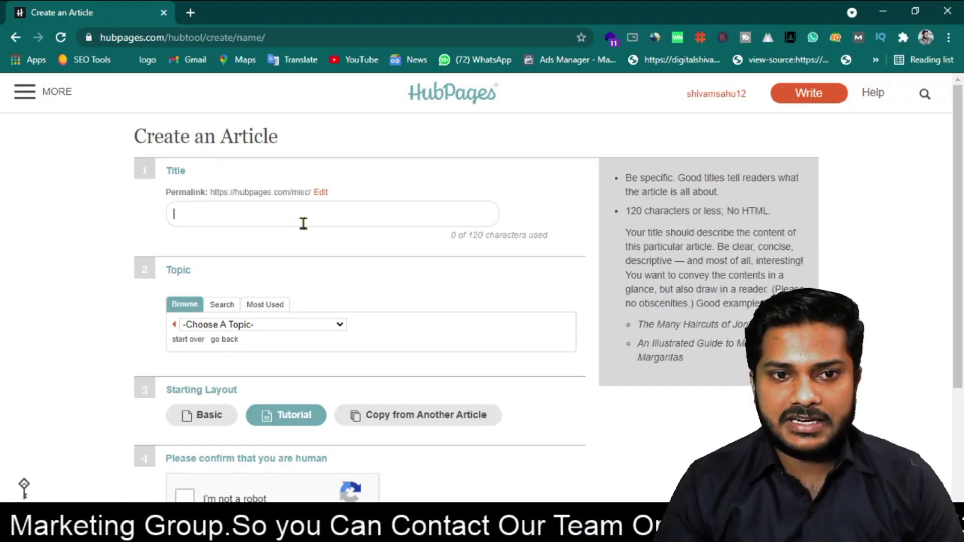
type("what ")
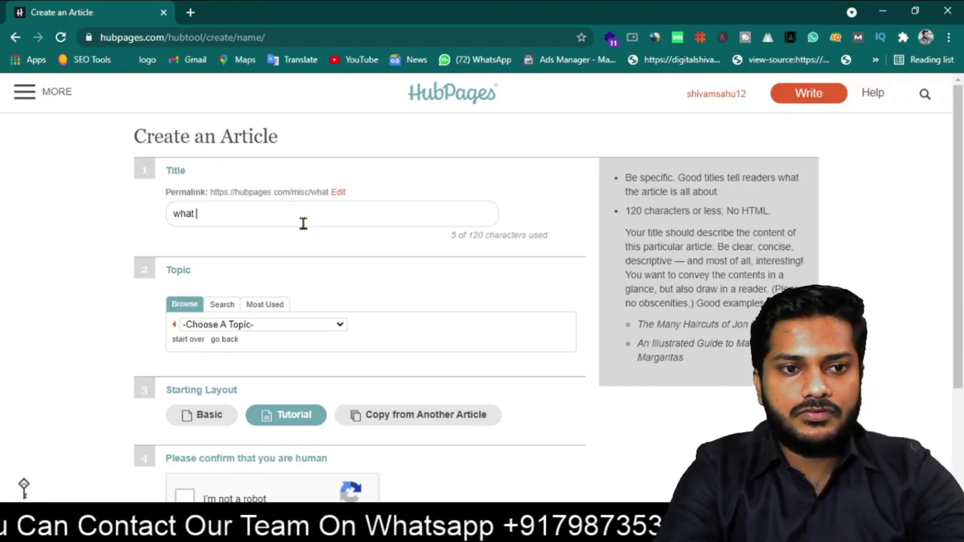
type("is dii")
key("BackSpace")
type("giti")
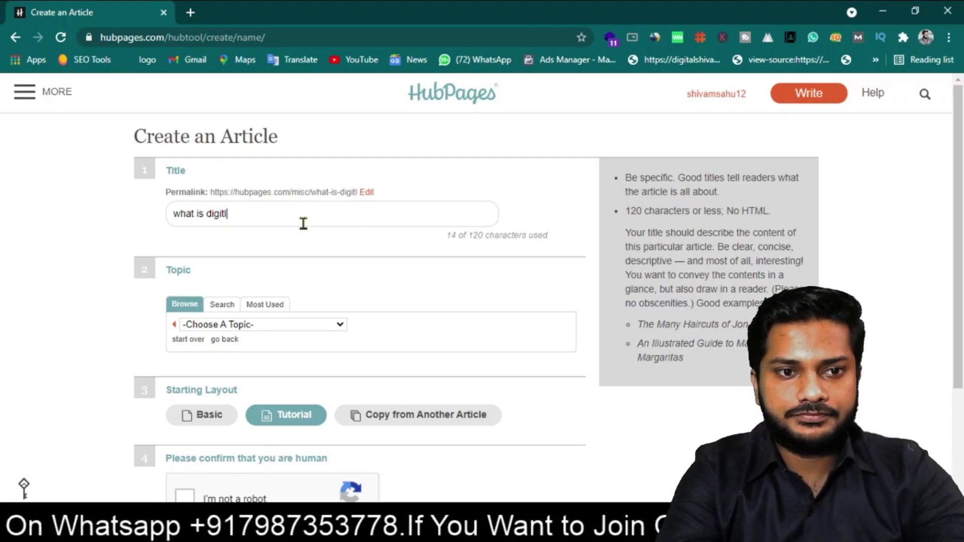
key("BackSpace")
type("al")
type(" a")
key("BackSpace")
type("marketing in hindi")
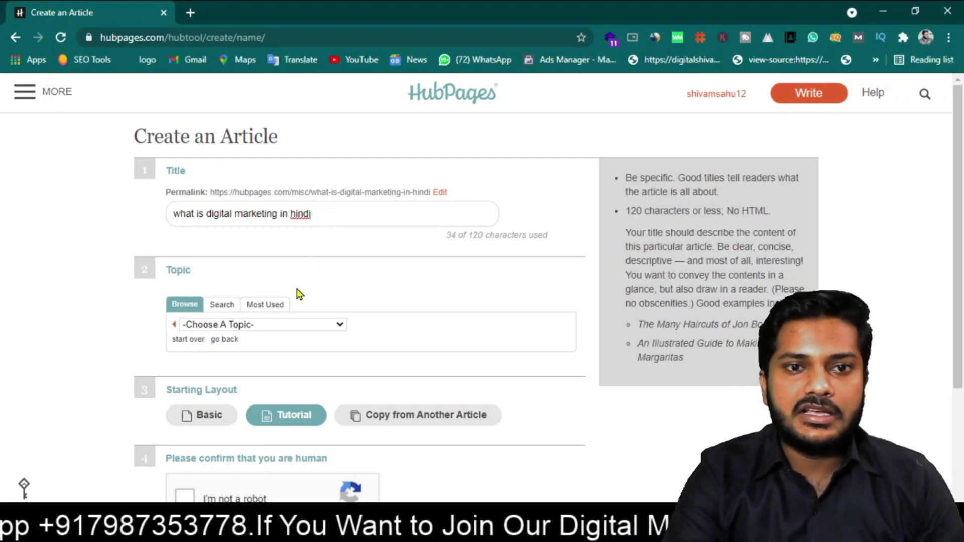
- Try the suggested topic Education and Science » Math » Word Problems in Math, and reset the topic choice
scroll(297, 291, "down", 1)
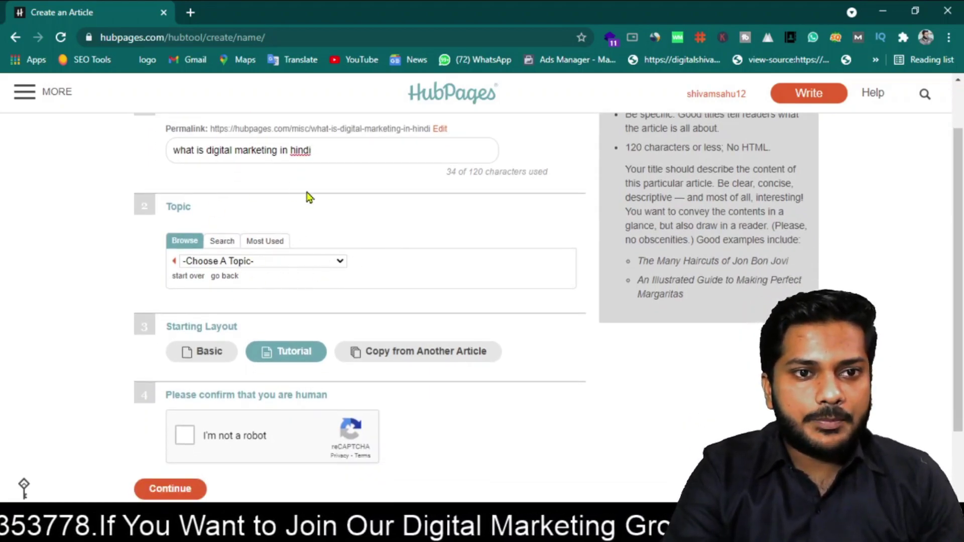
scroll(307, 197, "up", 1)
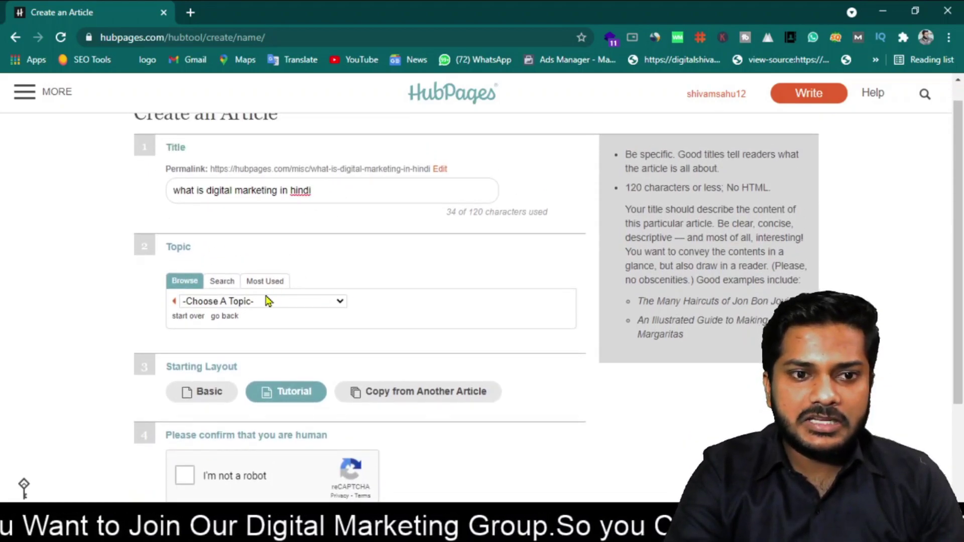
scroll(247, 303, "down", 1)
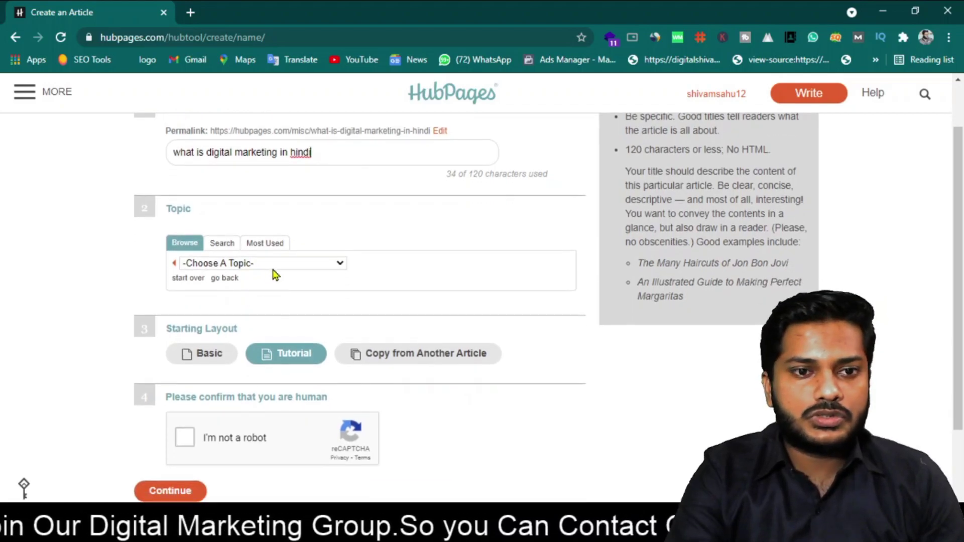
left_click(227, 263)
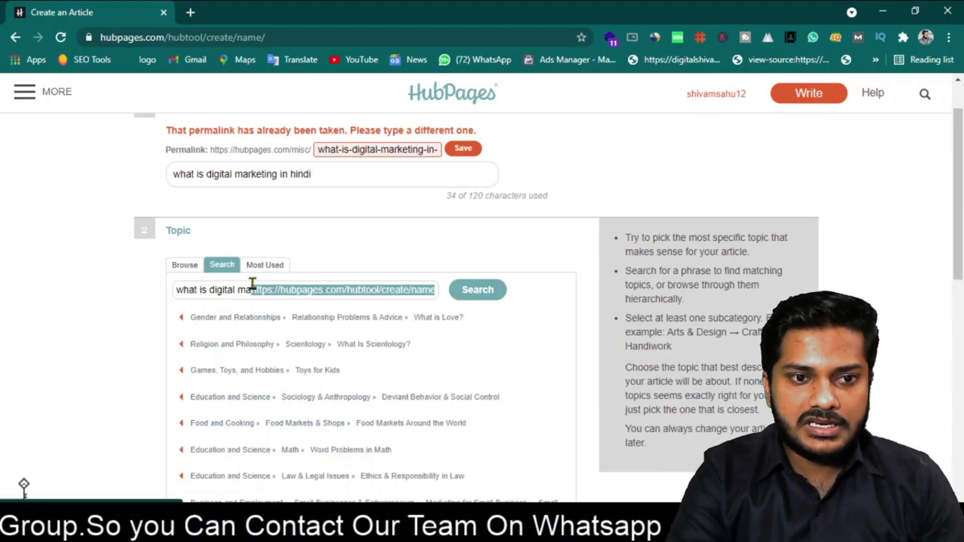
scroll(149, 265, "down", 4)
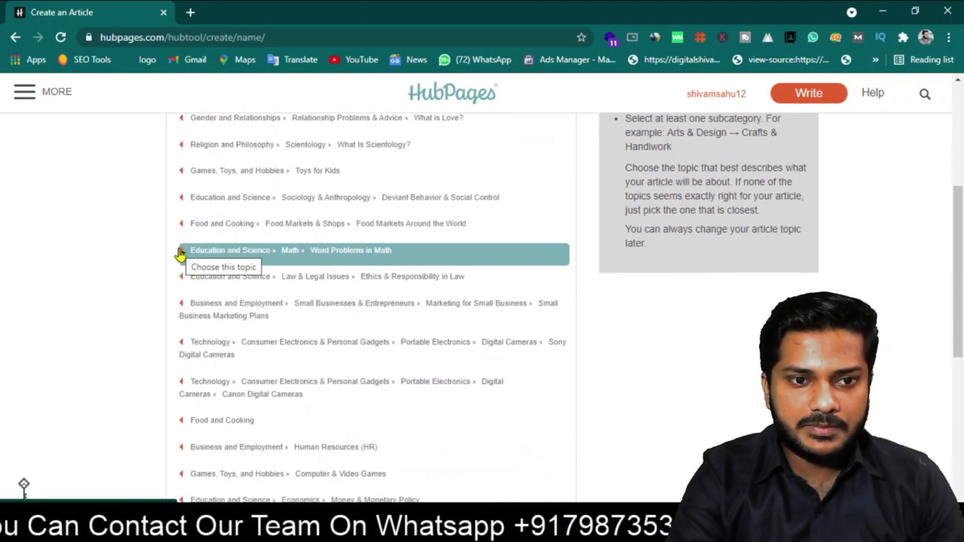
left_click(209, 251)
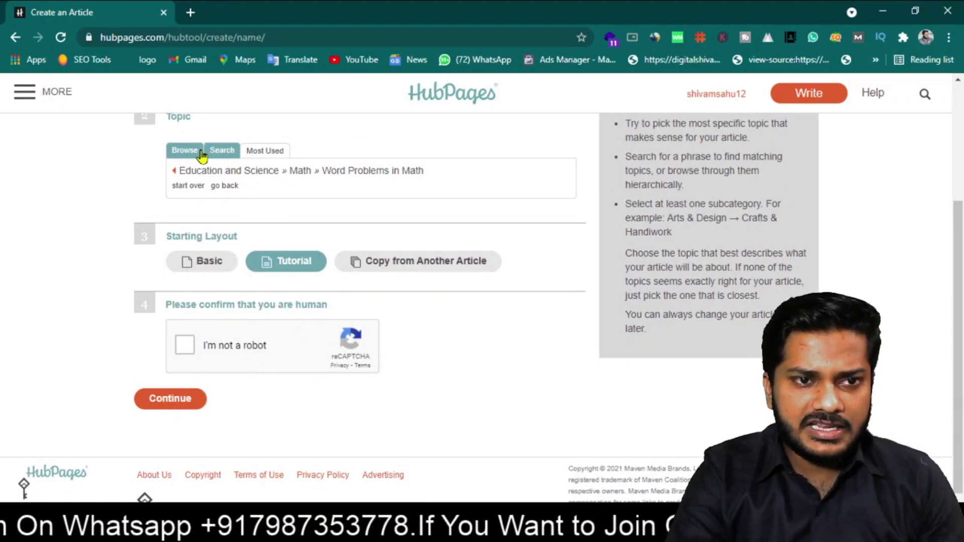
left_click(189, 191)
- Set the article's topic to Business and Employment with the subcategory Advertising
left_click(232, 176)
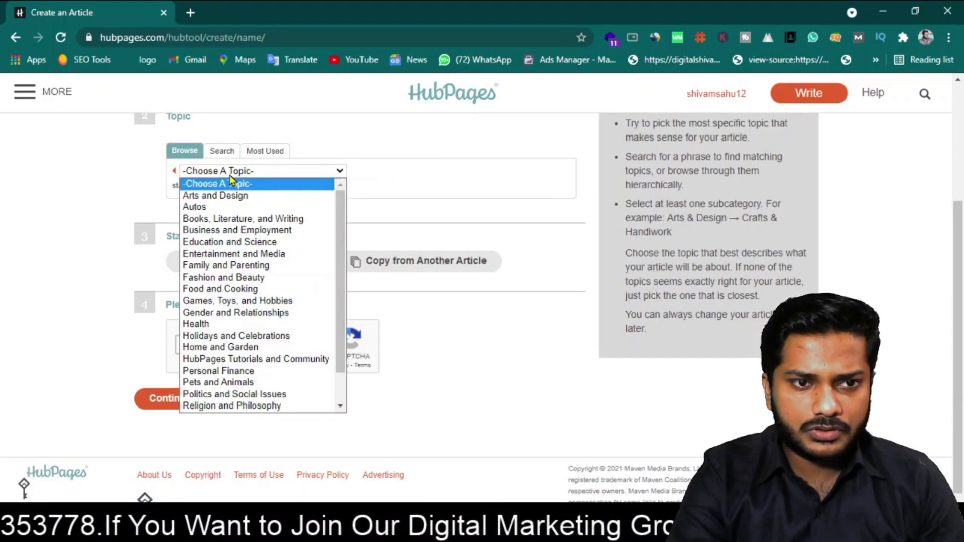
scroll(223, 364, "down", 1)
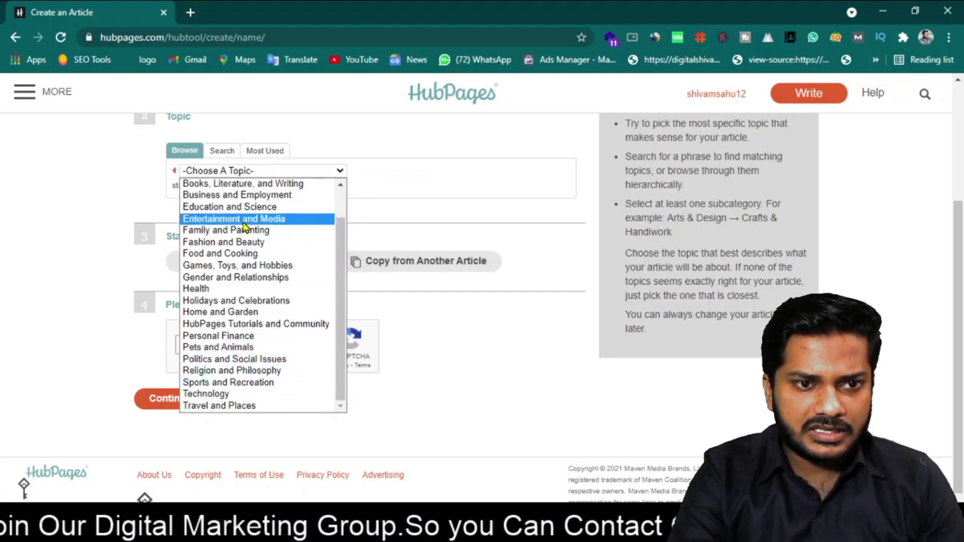
left_click(245, 199)
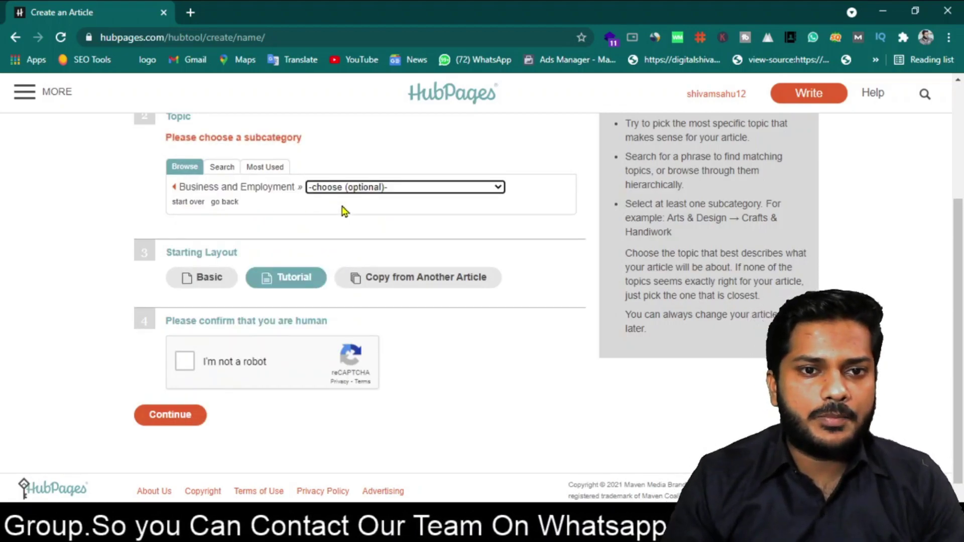
left_click(373, 193)
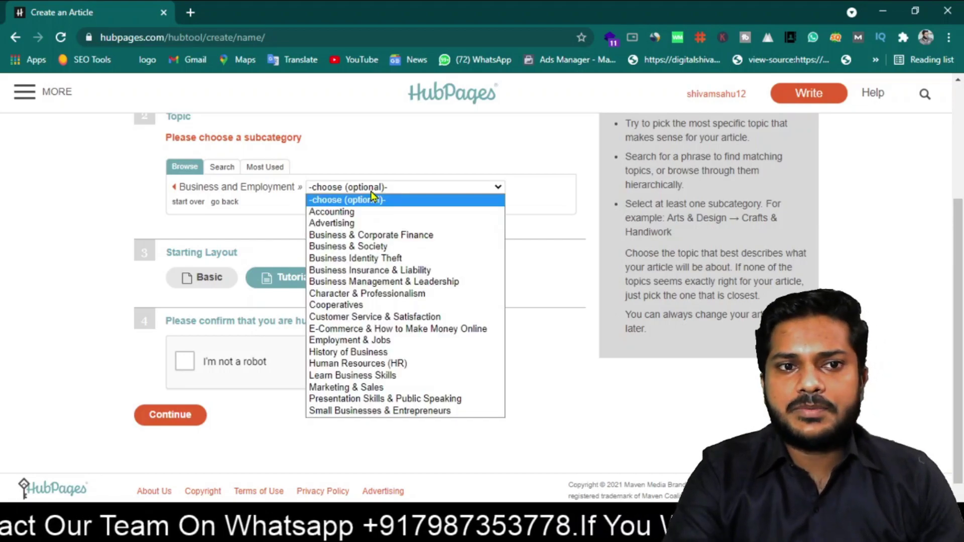
left_click(329, 224)
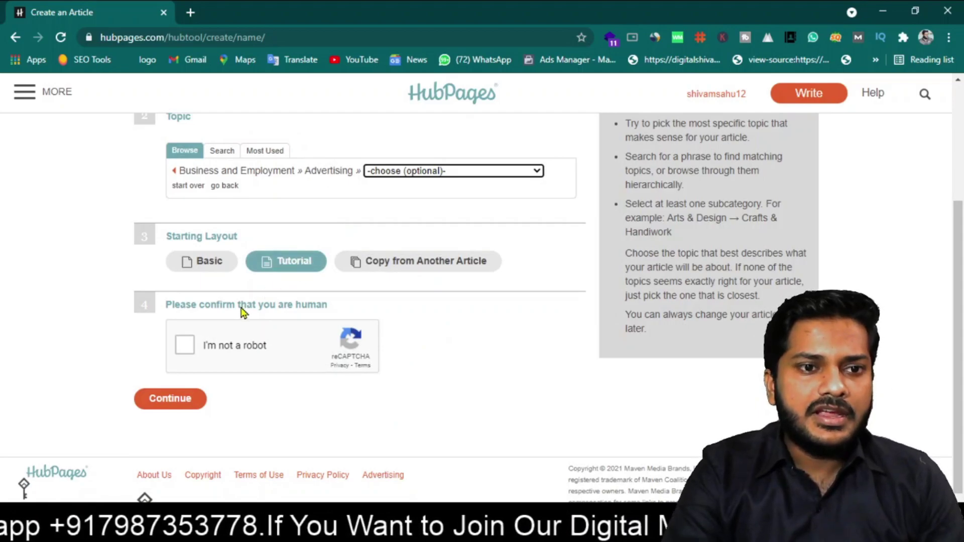
- Choose the Basic starting layout, pass the human check and try to continue with the article setup
left_click(205, 262)
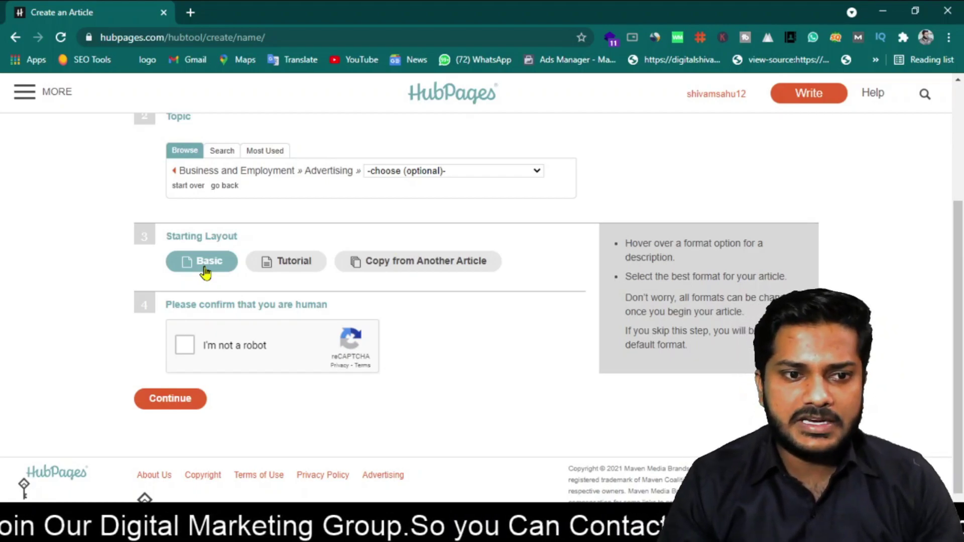
left_click(189, 346)
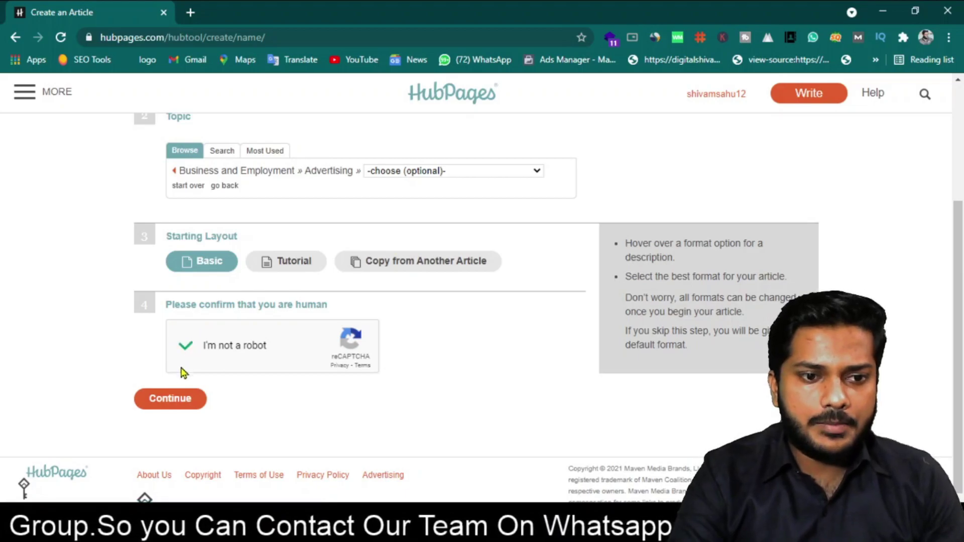
left_click(172, 408)
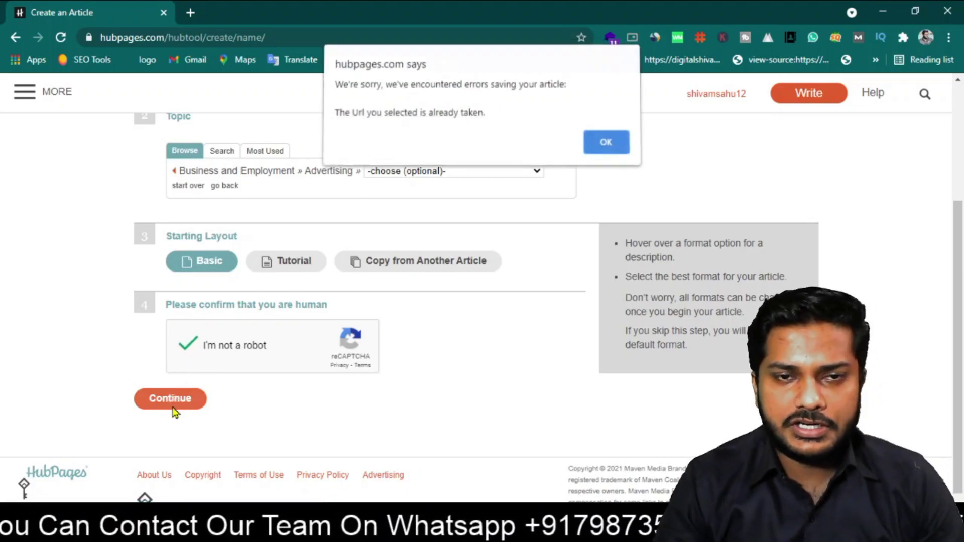
left_click(600, 150)
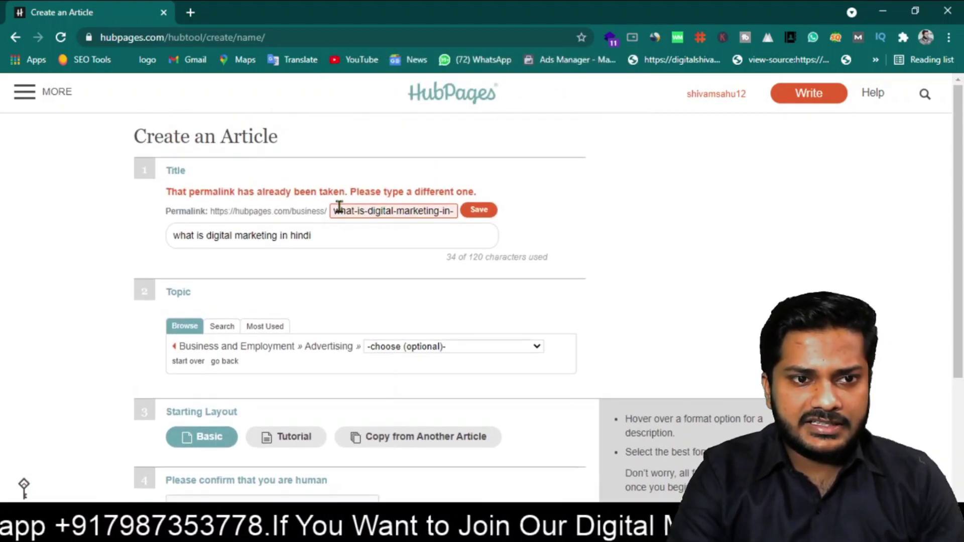
- Replace "digital" with "online" in the article title and save the matching permalink
left_click(326, 237)
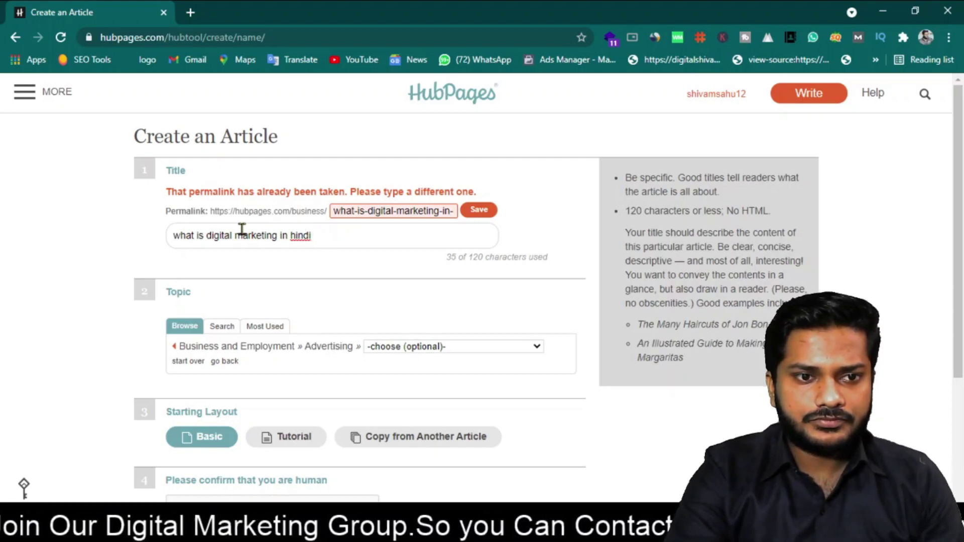
left_click_drag(204, 236, 233, 236)
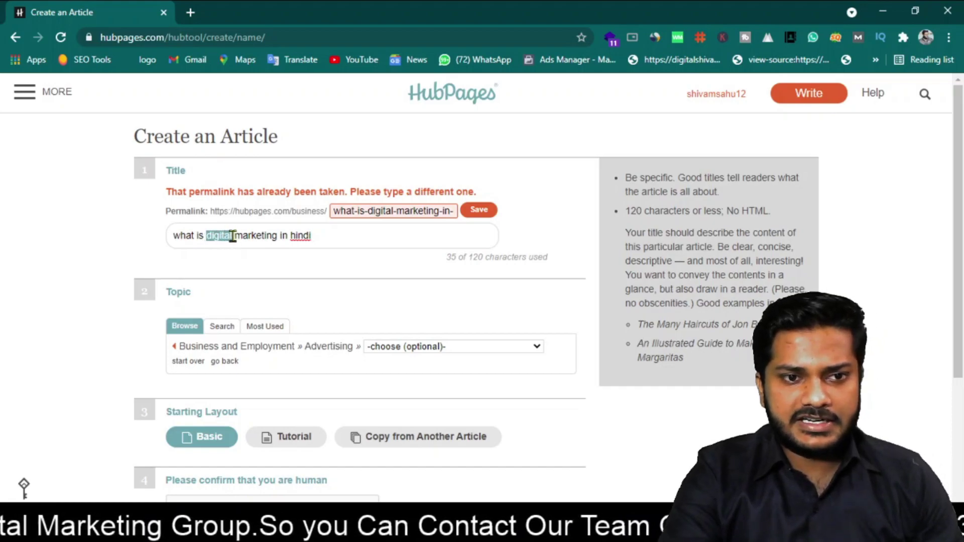
type("online")
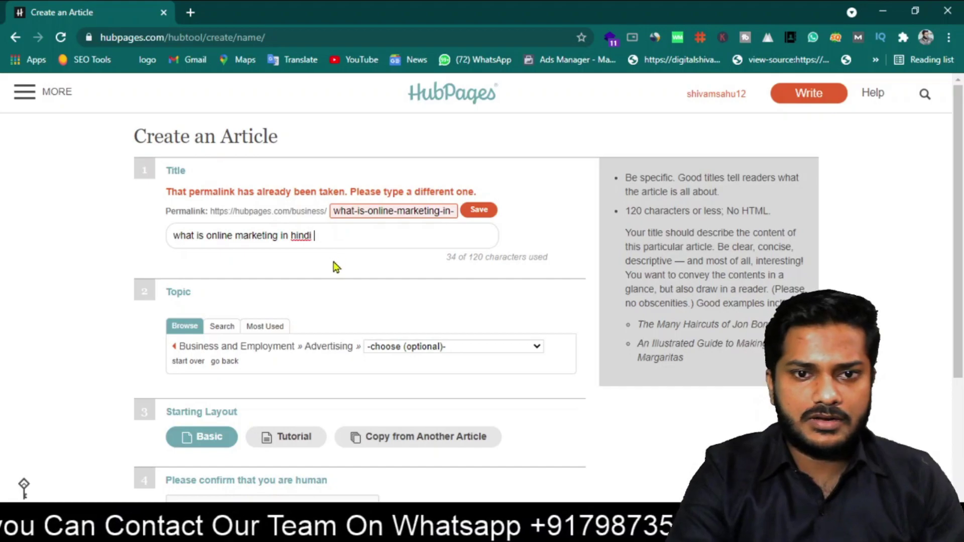
left_click(479, 209)
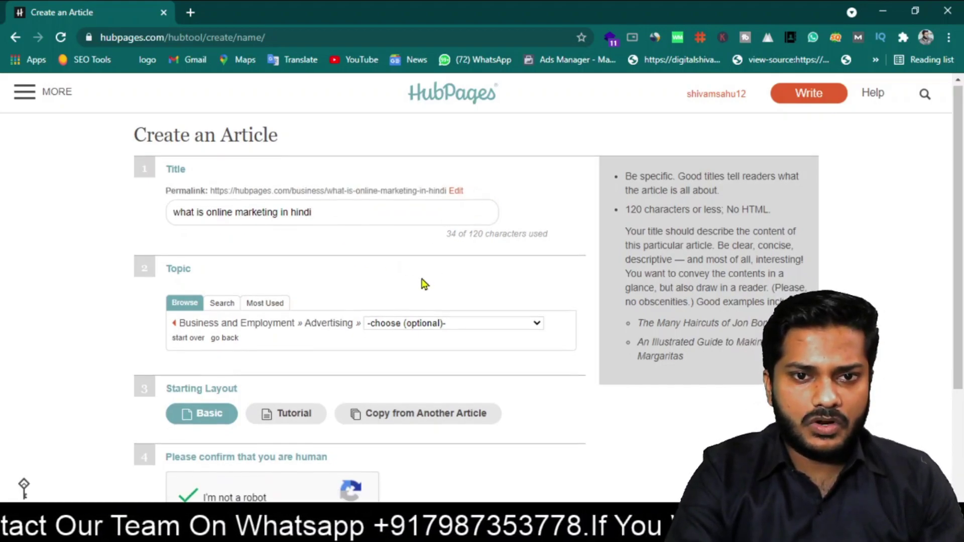
- Continue from the article setup to the editor and set the article's bio to none
scroll(422, 282, "down", 2)
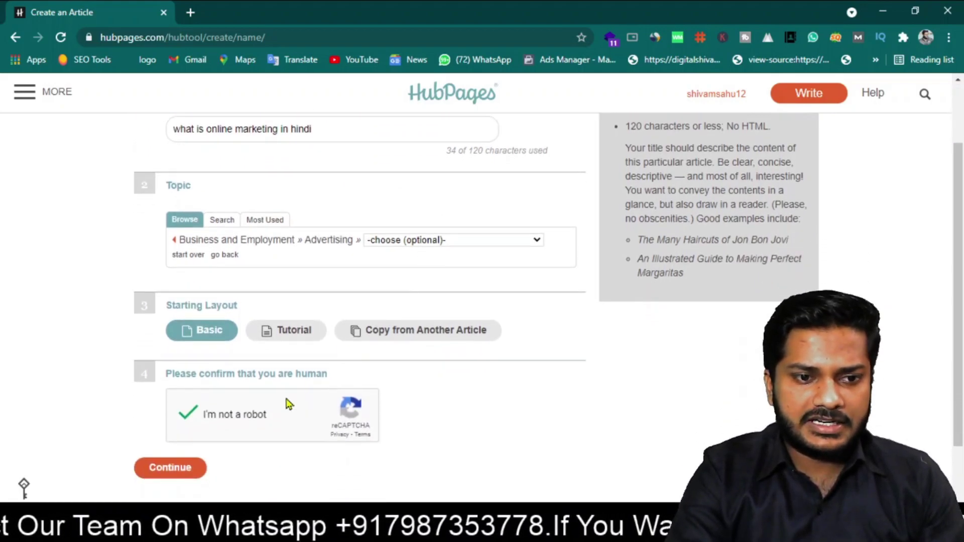
left_click(167, 476)
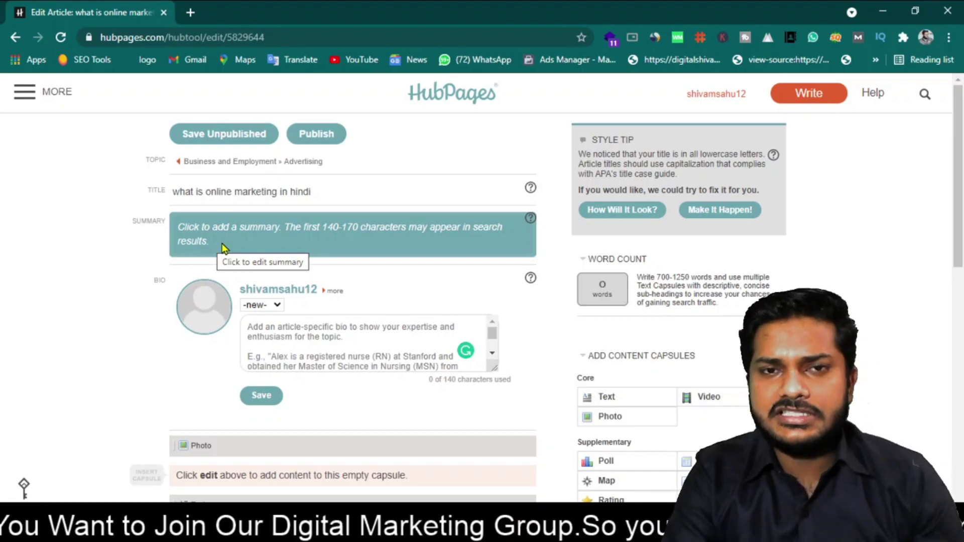
scroll(146, 210, "down", 1)
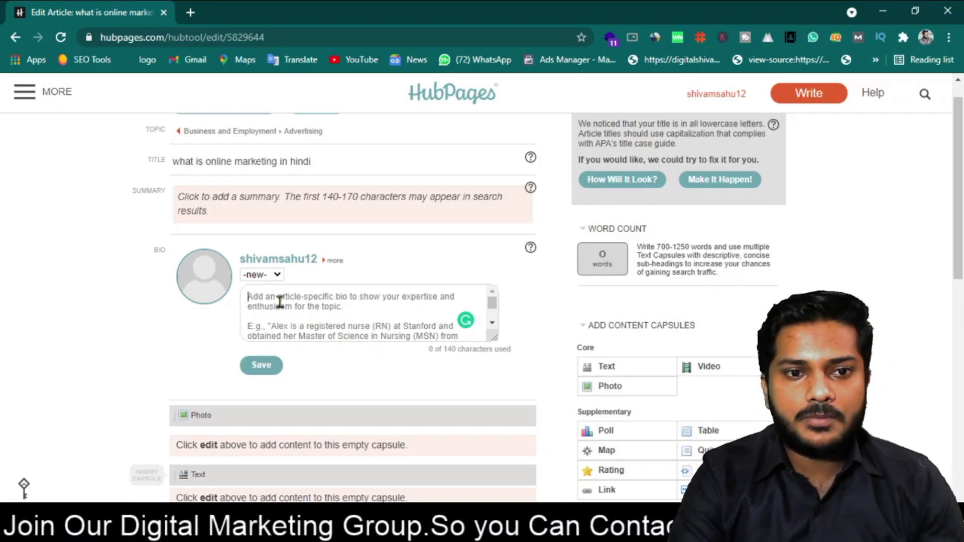
left_click(262, 281)
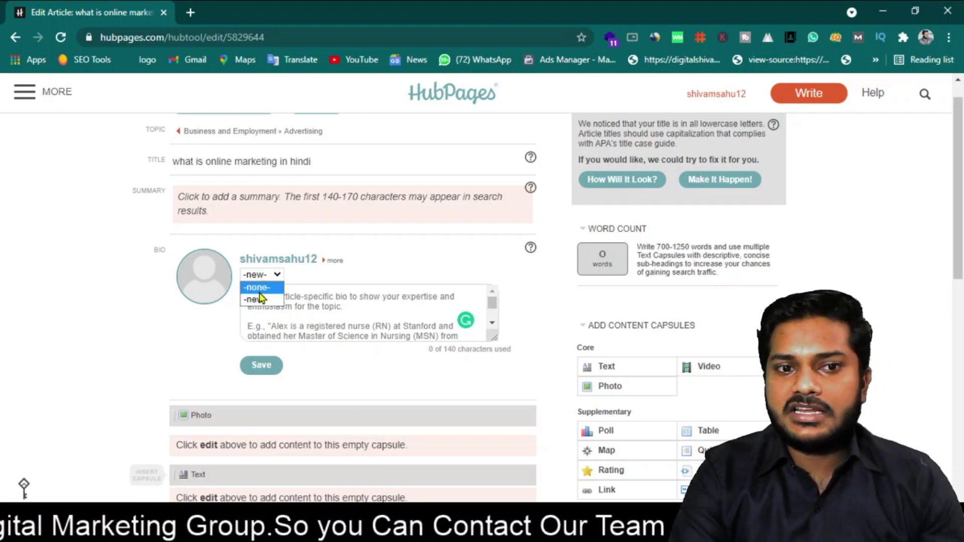
left_click(261, 297)
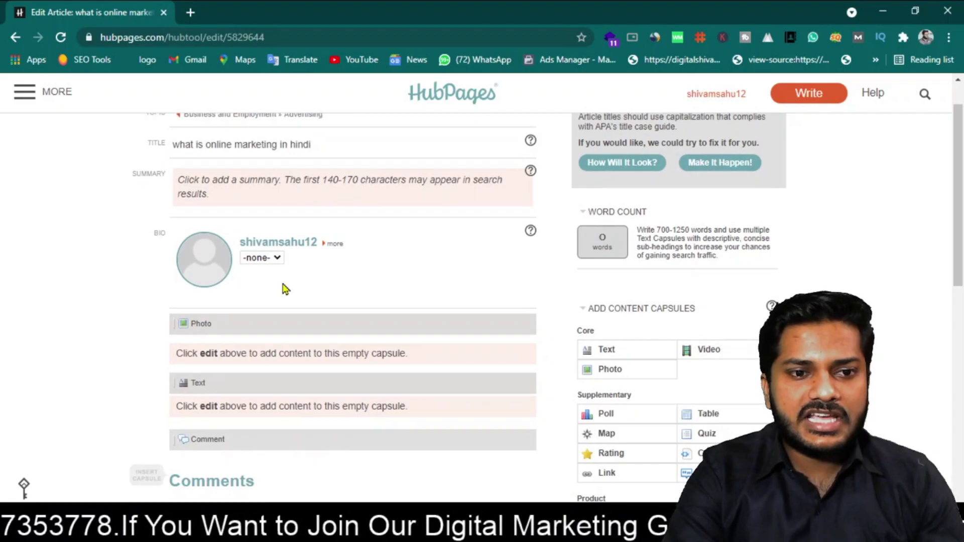
- Open the empty Photo capsule to view its upload and subtitle options, and close it without adding a photo
scroll(288, 296, "down", 3)
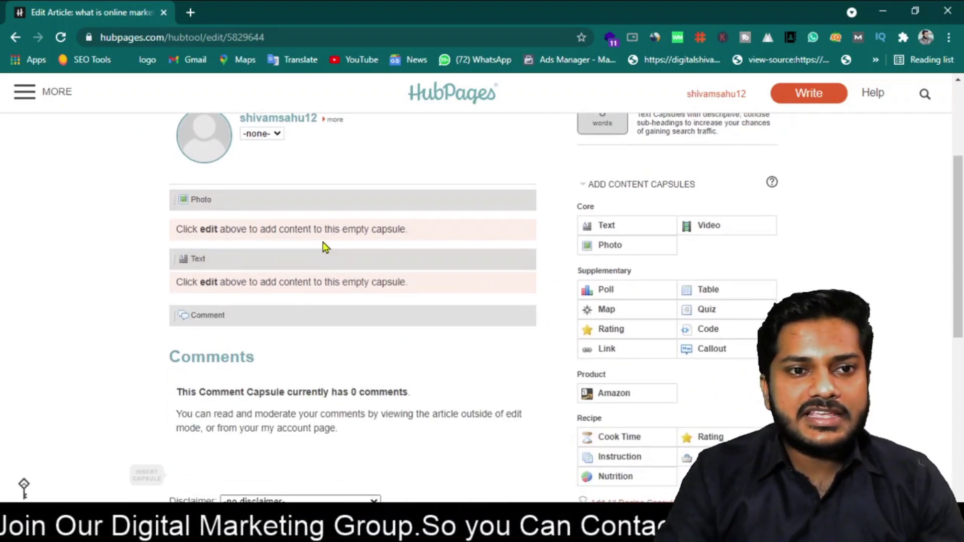
left_click(209, 230)
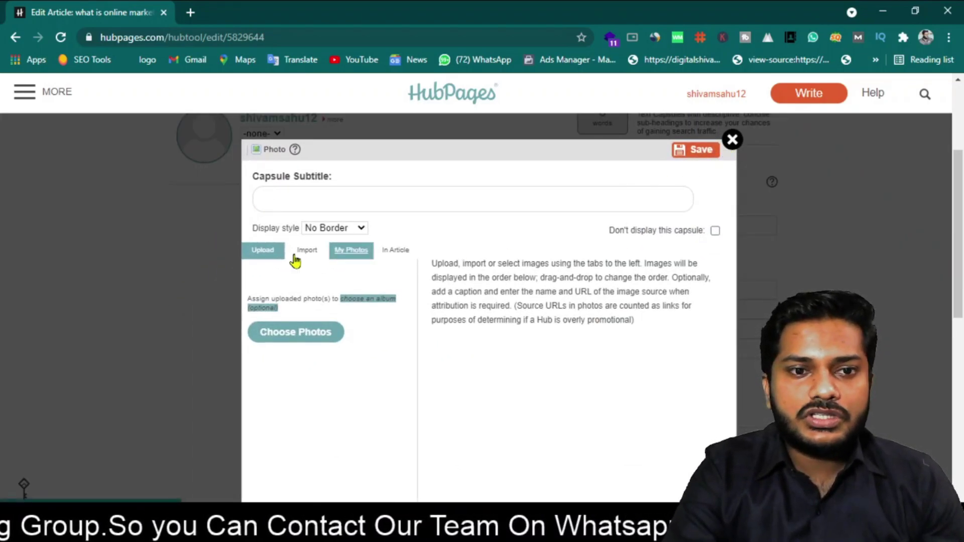
left_click(321, 204)
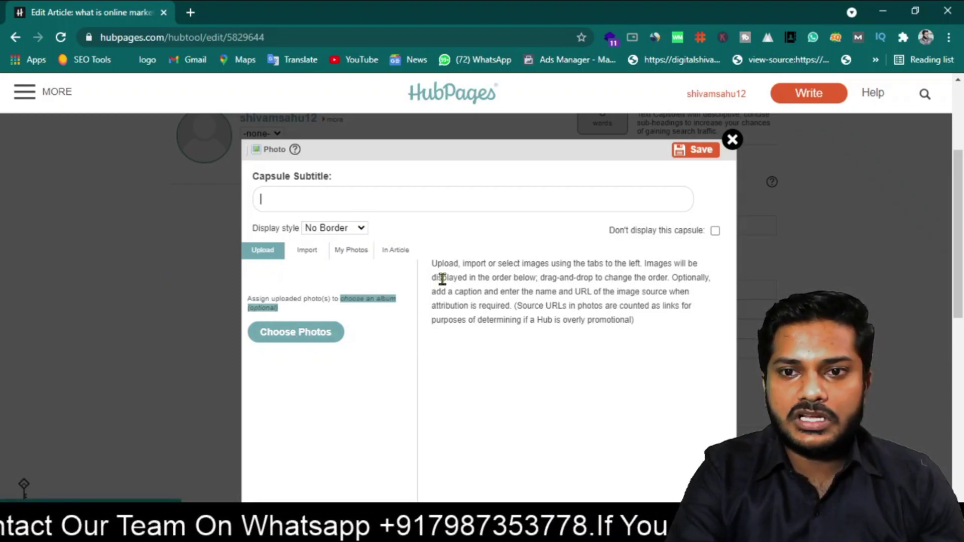
left_click(733, 140)
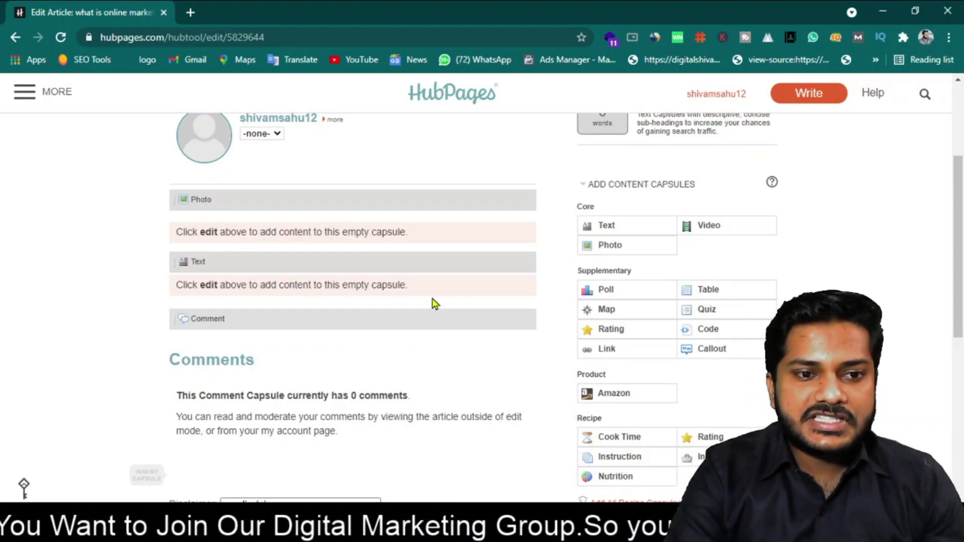
- Open the empty Text capsule for editing and enter "online marketing" as its subtitle
scroll(431, 302, "down", 1)
mouse_move(241, 263)
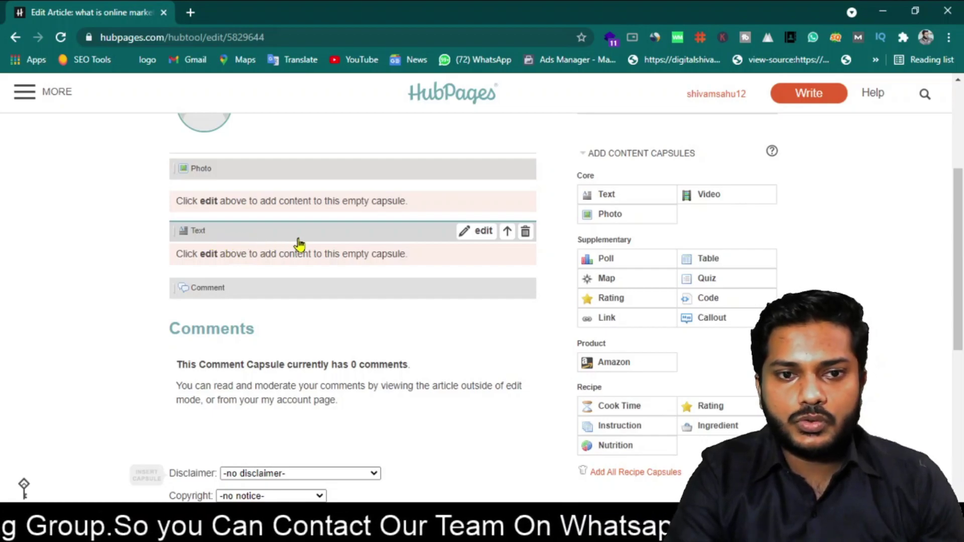
left_click(462, 232)
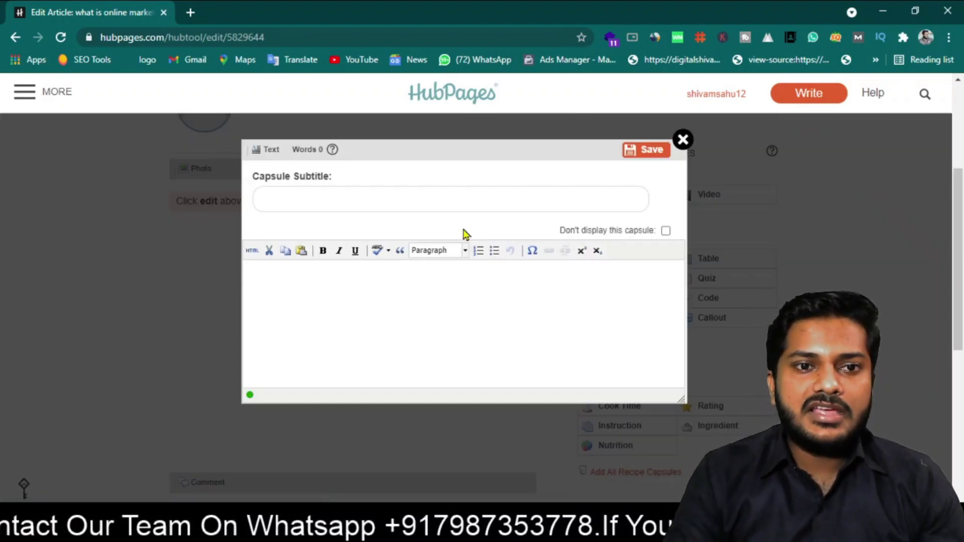
left_click(404, 199)
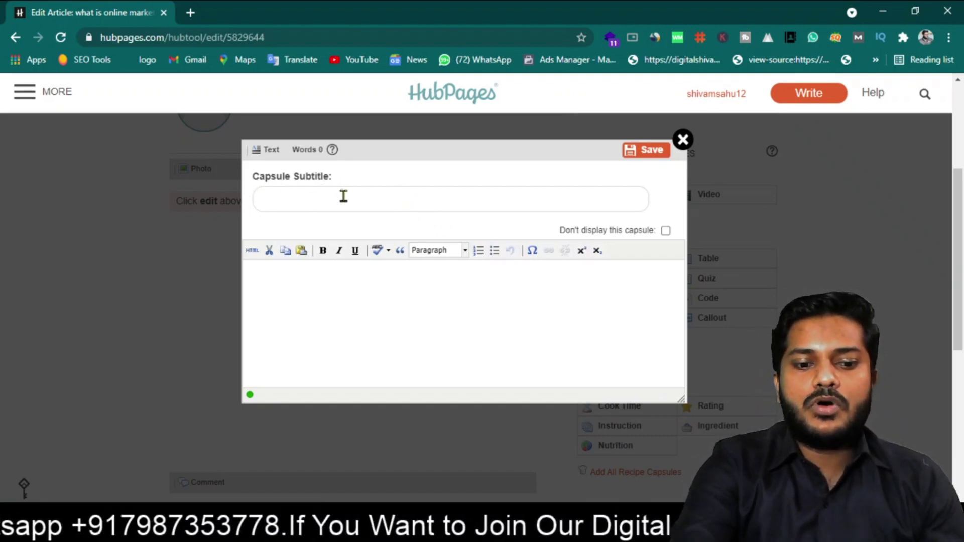
type("on")
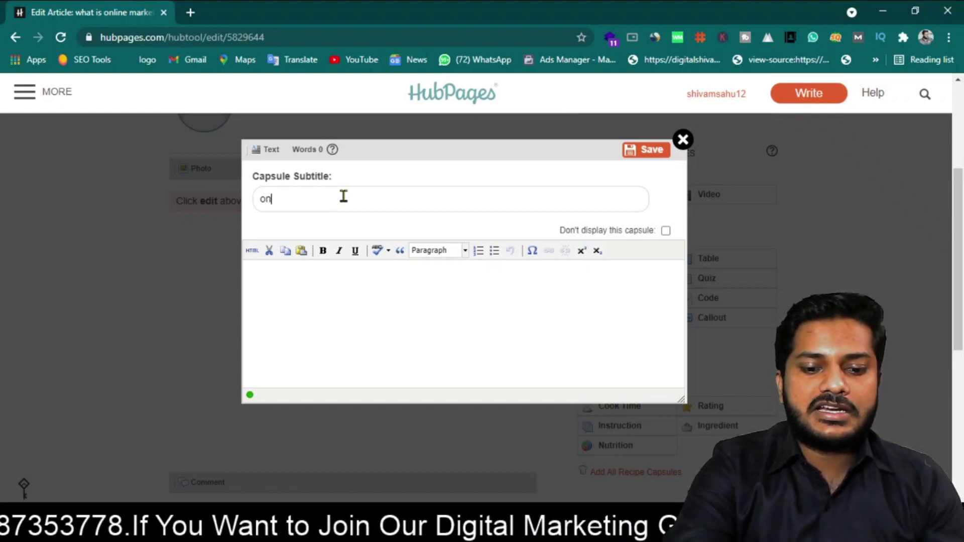
type("line marketing")
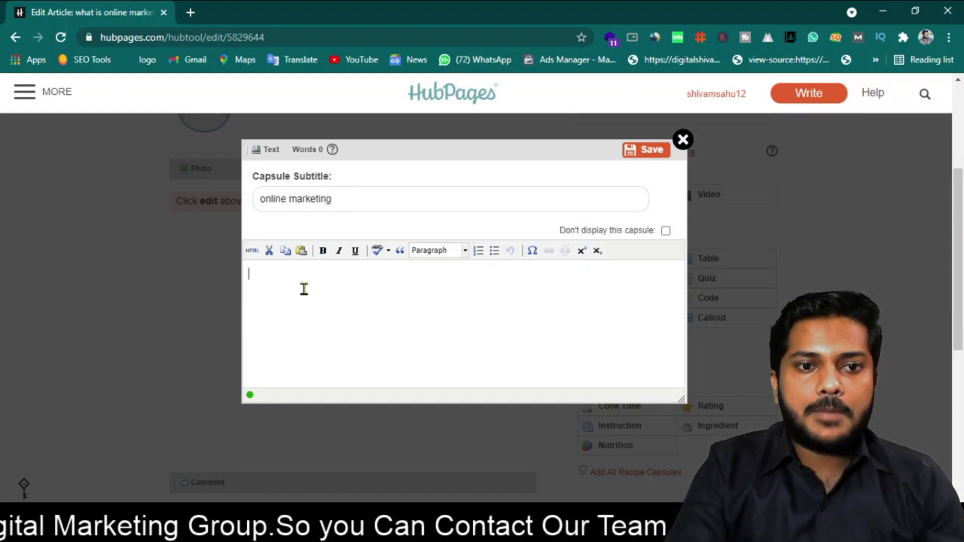
- Fill the Text capsule's body with about one and a half lines of random filler letters
left_click(304, 289)
type("dfghjkljhgfdghjkl;khgffghhjbjh")
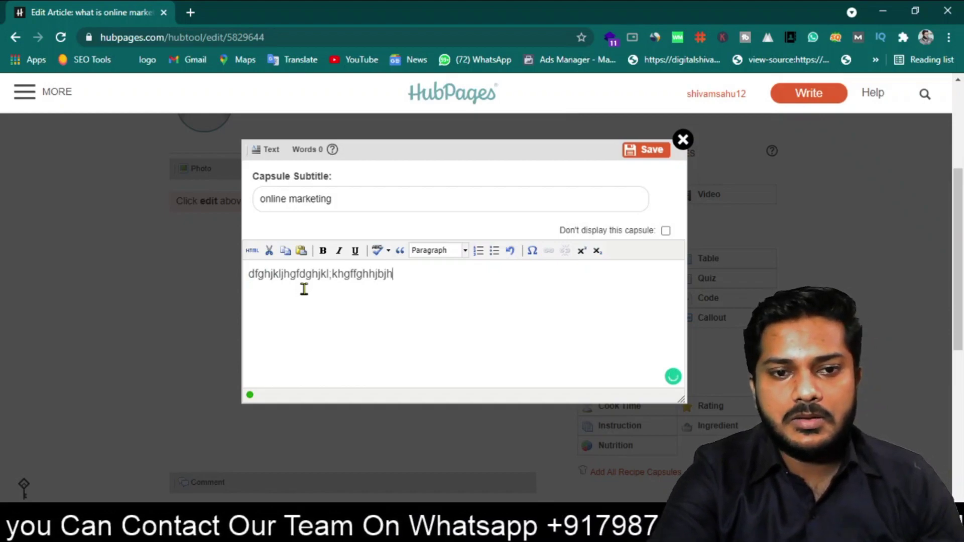
type("jhfjdghjfdgjhfdjvbdfjjf")
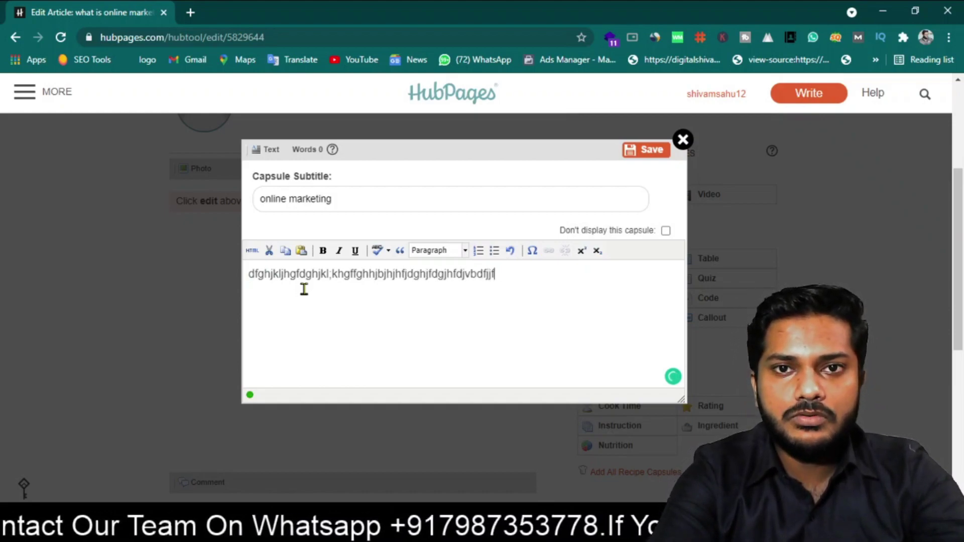
type("njnfdvn nkjfdngjkdfnkjdfnjkvnjfd")
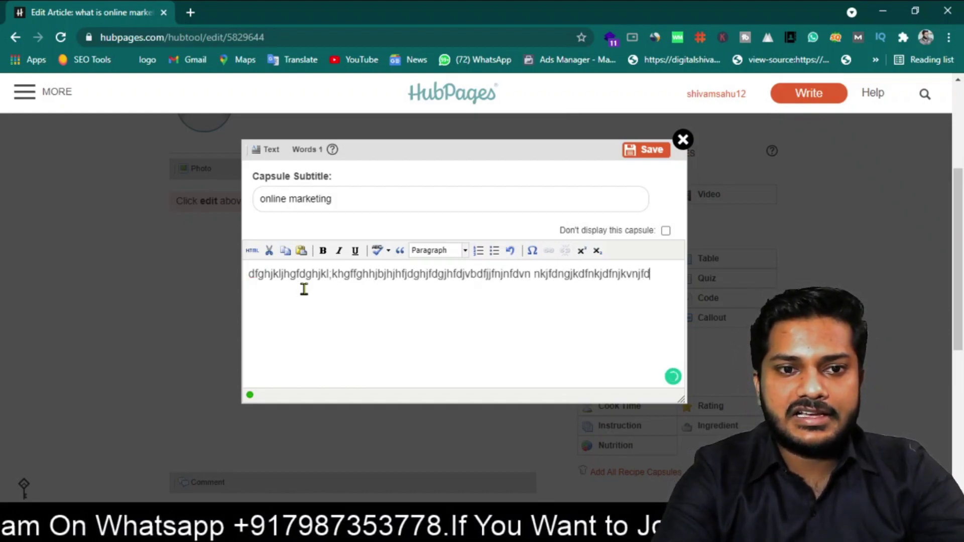
type("nvdfn sfndjknvkdfn")
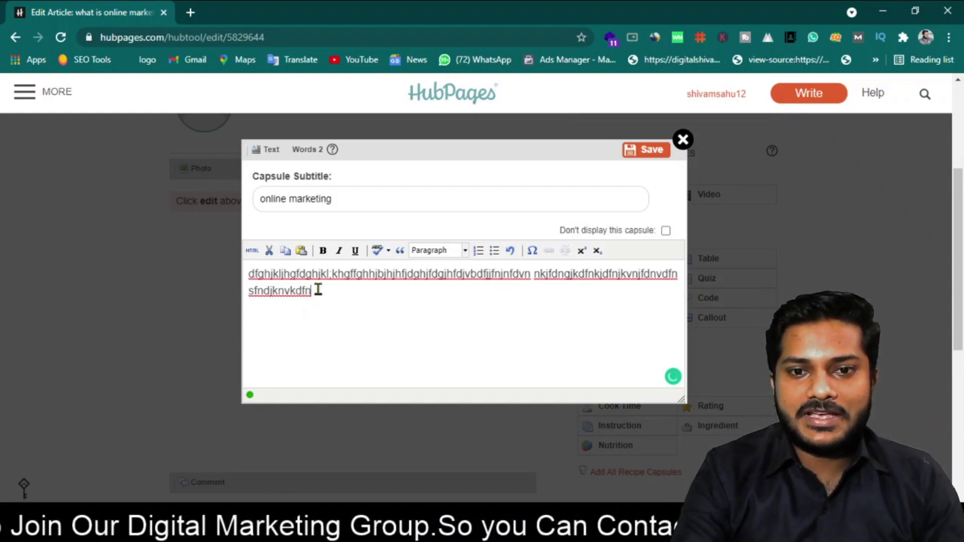
- Try adding a link to the end of the first filler word, "gjhfdjvbdfjjfnjnfdvn", and delete those letters
left_click_drag(438, 273, 534, 276)
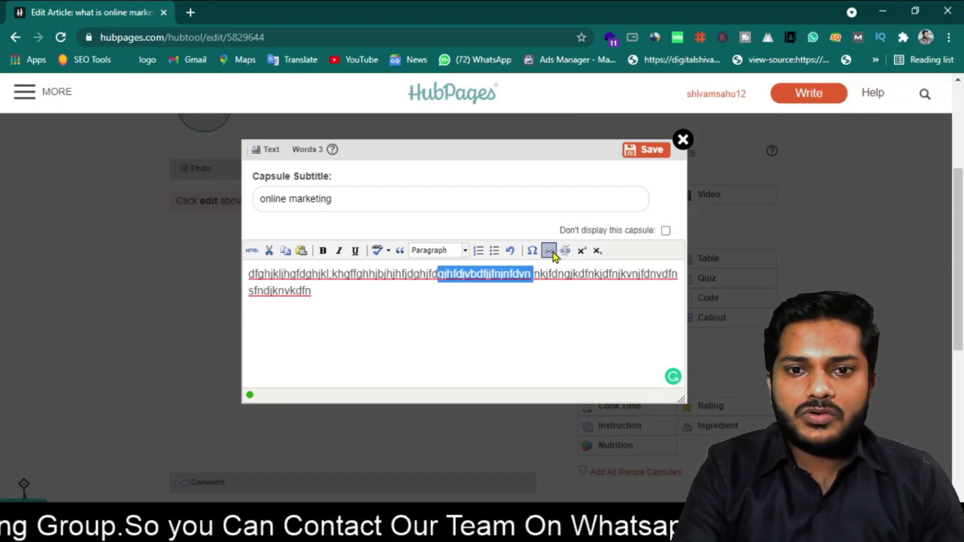
left_click(566, 252)
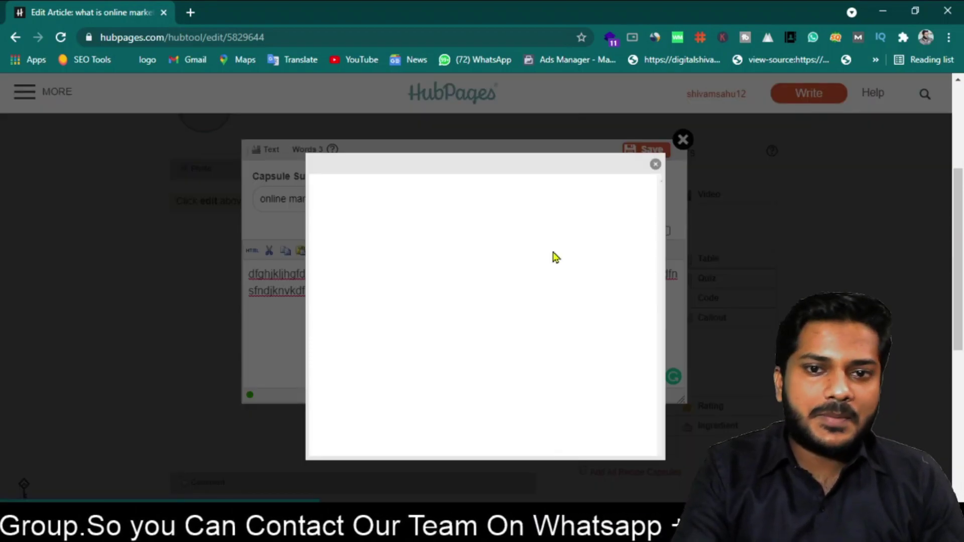
left_click(655, 164)
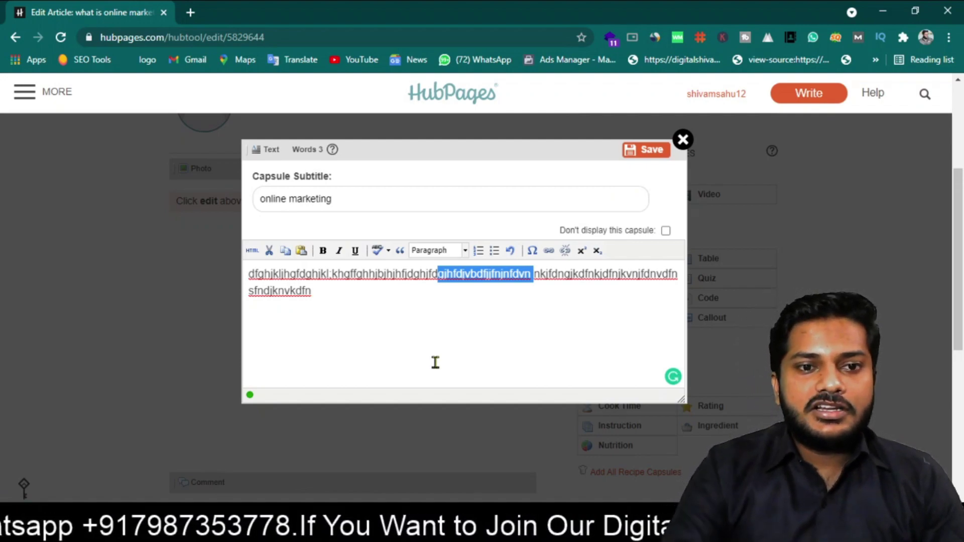
key("BackSpace")
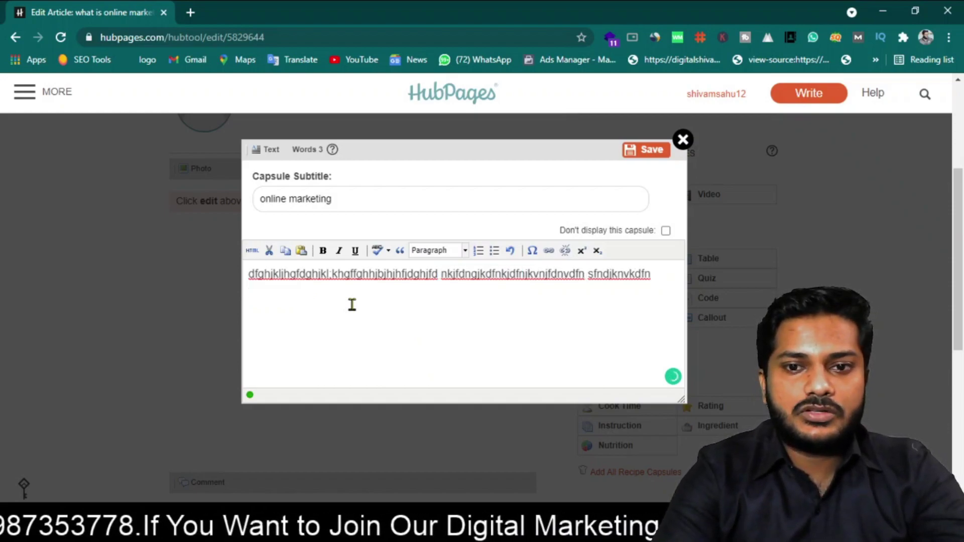
- Append more random filler letters to the end of the Text capsule's body and close the capsule editor without saving
left_click(661, 277)
type("jvjjknvkjnvkjdsnvjn sdnfkjdsnfjkdsnfjndskjfndsjknfdkjnkdmnmd")
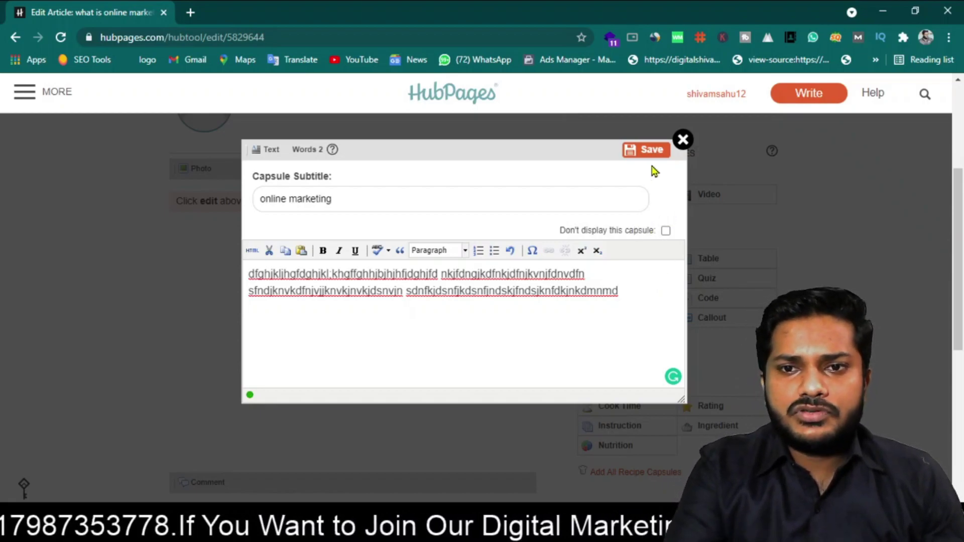
left_click(684, 141)
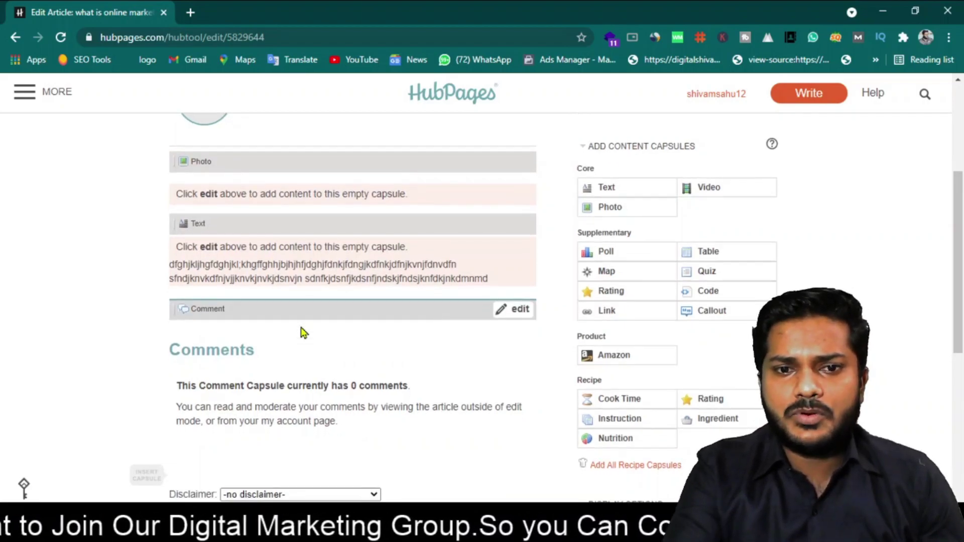
- Set the article's copyright notice to the © 2021 option with the account's username
scroll(311, 321, "down", 1)
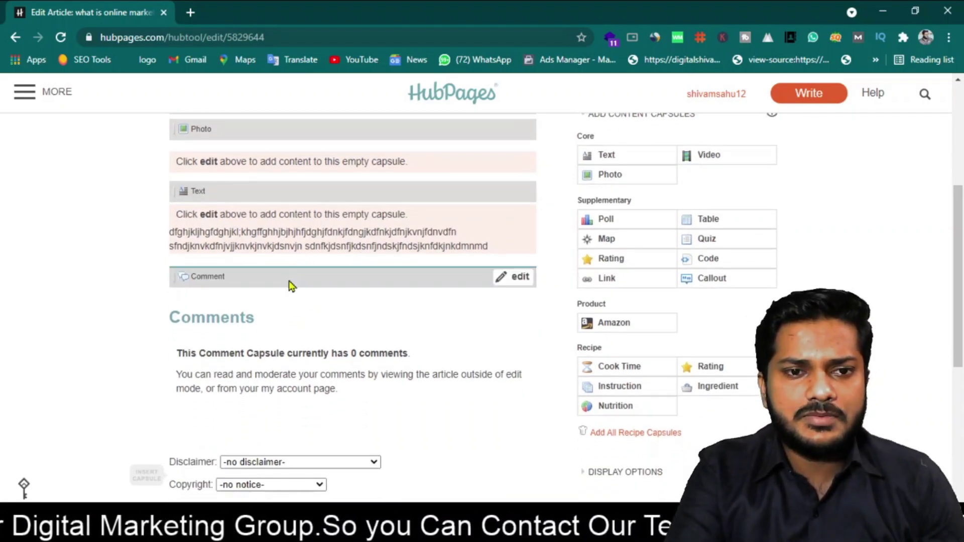
scroll(289, 282, "down", 2)
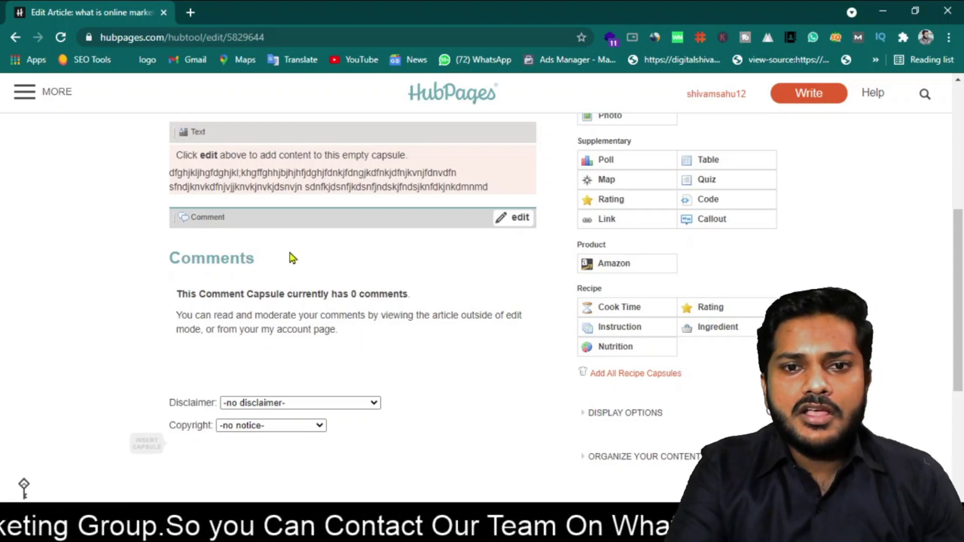
scroll(254, 265, "down", 4)
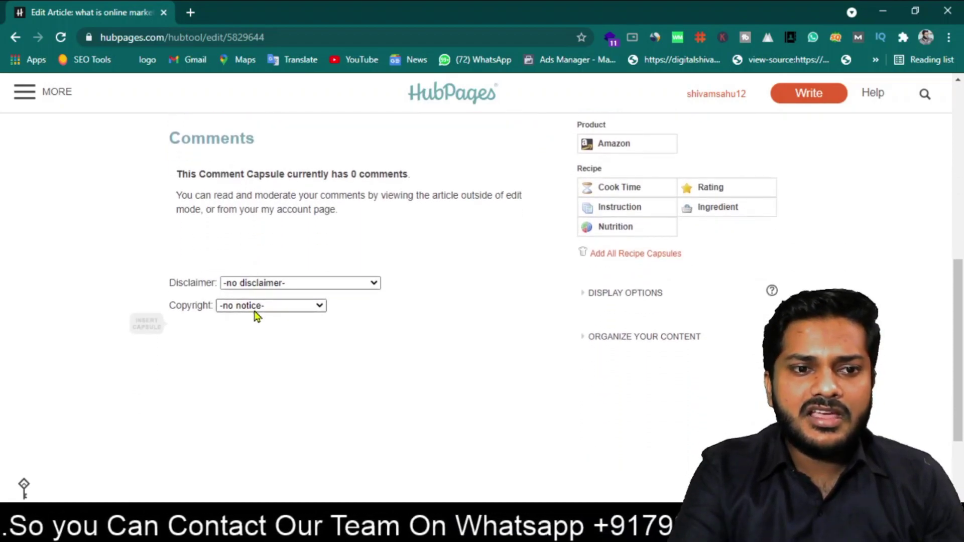
left_click(256, 308)
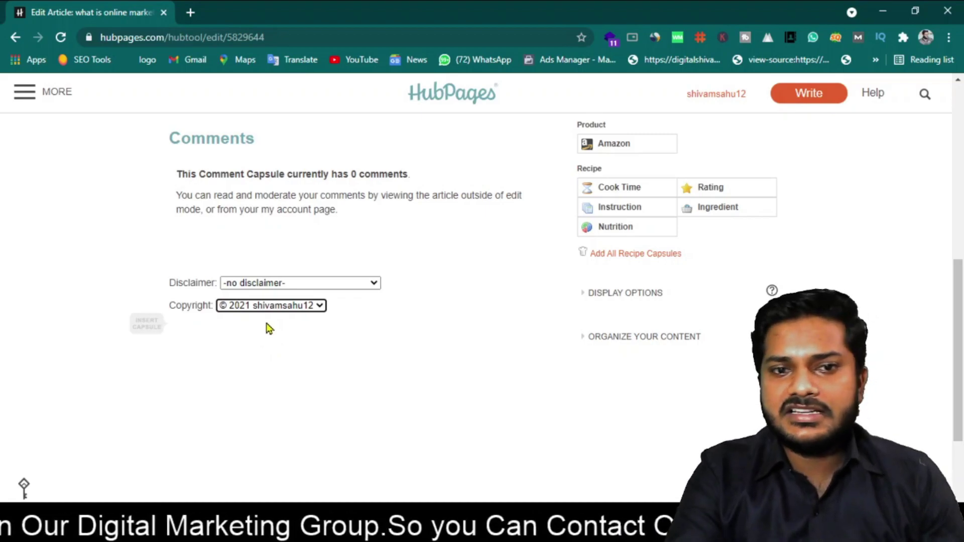
scroll(268, 327, "up", 3)
scroll(267, 324, "up", 3)
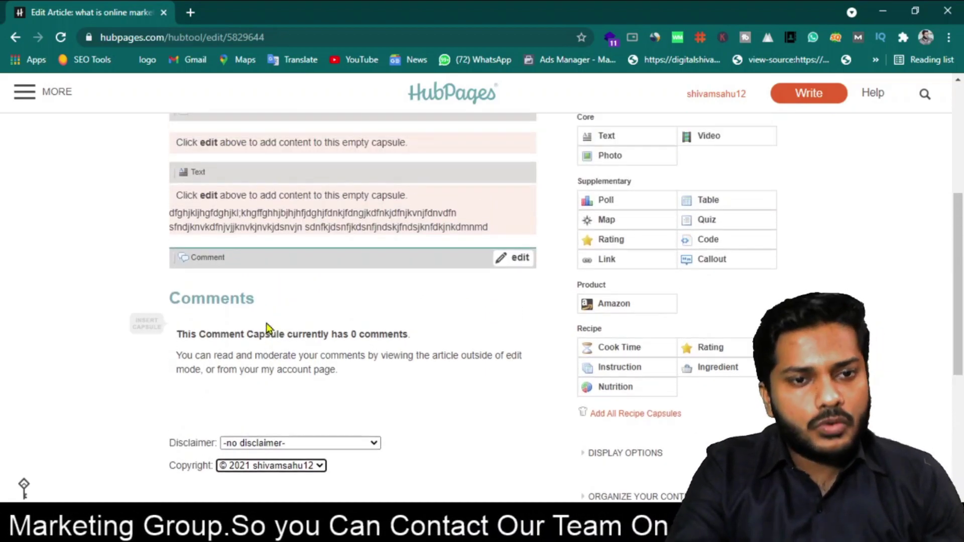
scroll(267, 323, "down", 4)
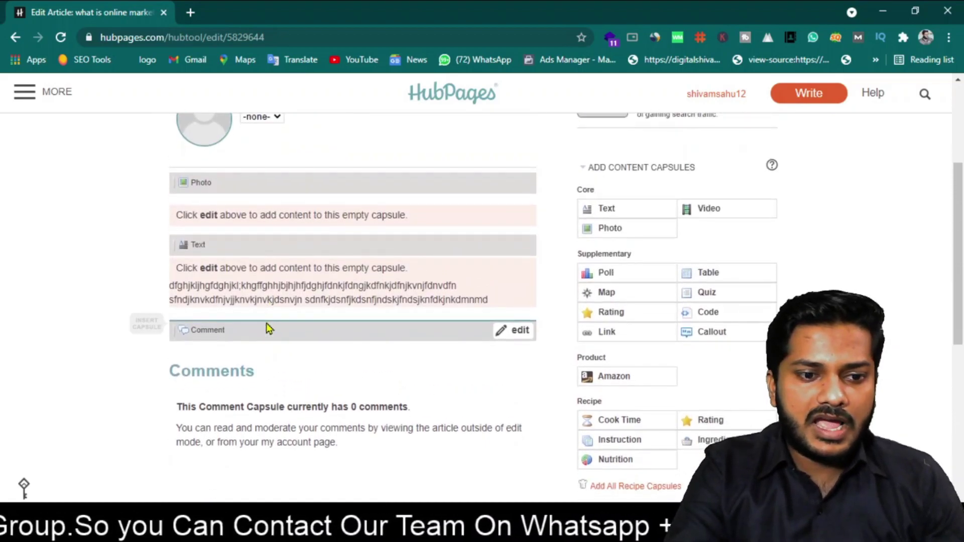
left_click(285, 345)
left_click(285, 344)
left_click(285, 345)
left_click(285, 344)
left_click(285, 344)
left_click(285, 344)
scroll(285, 347, "up", 8)
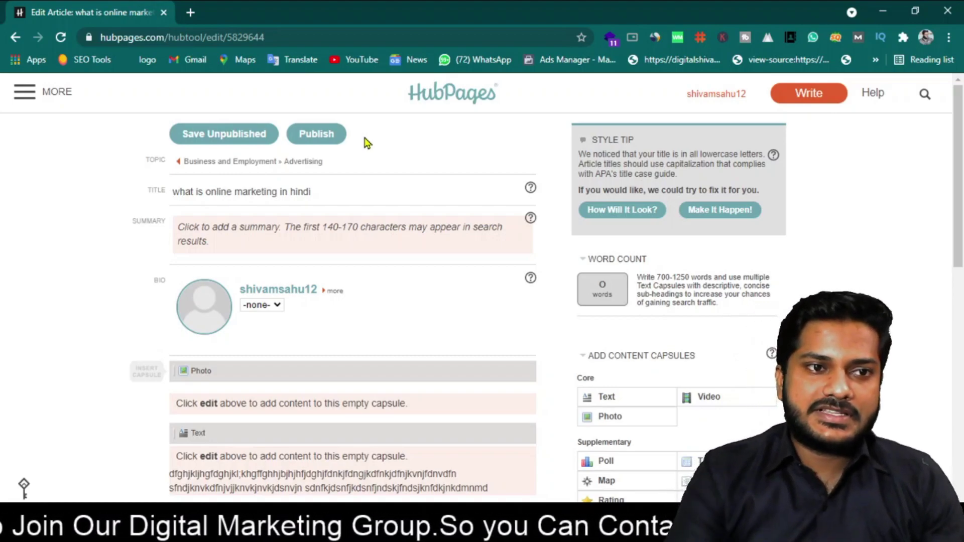
- Open the account's earnings reports and look through the program summary and the daily Ad Program and Amazon earnings
left_click(25, 94)
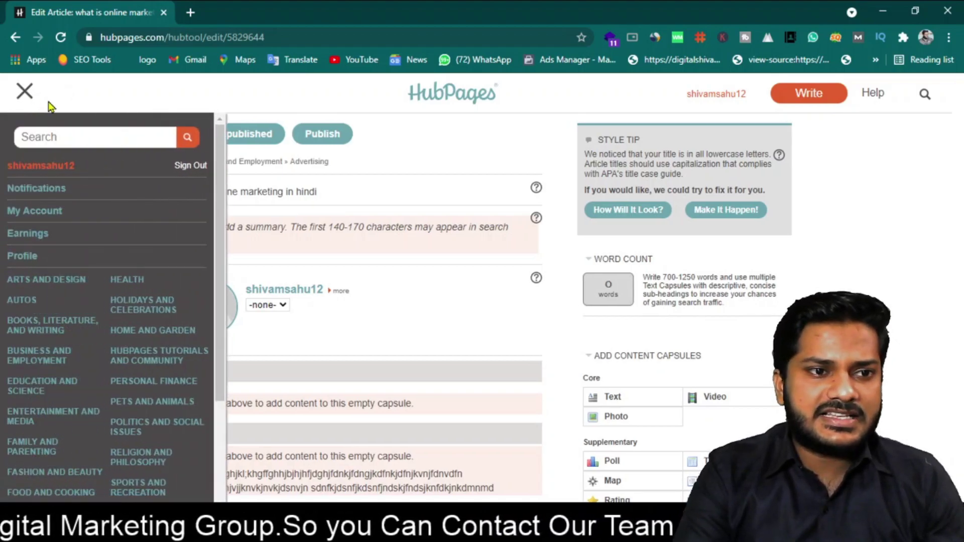
left_click(39, 239)
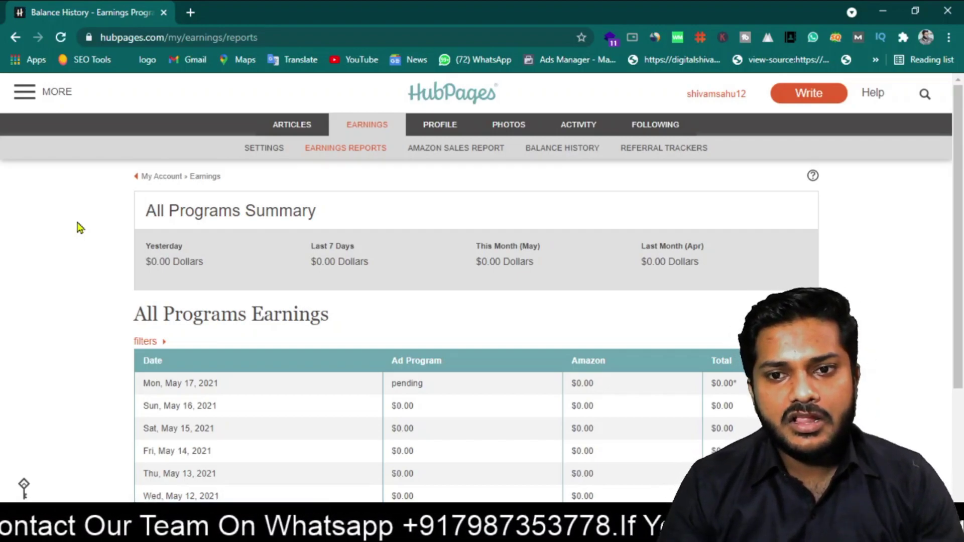
scroll(78, 227, "down", 2)
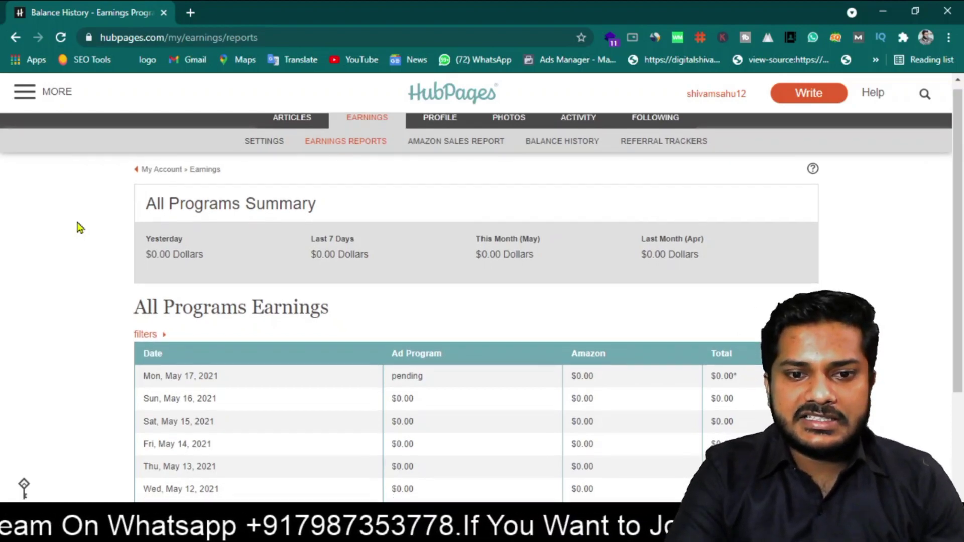
scroll(228, 319, "down", 1)
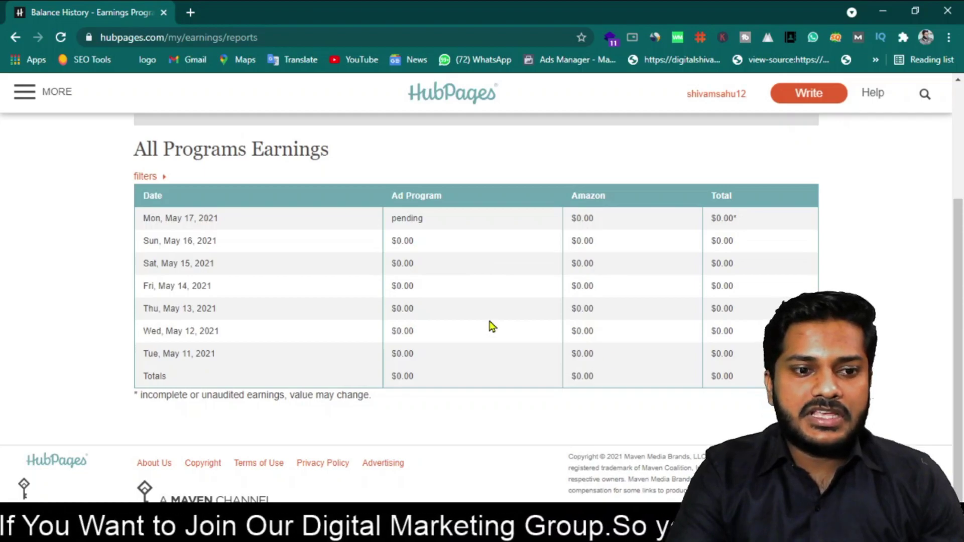
scroll(490, 325, "up", 3)
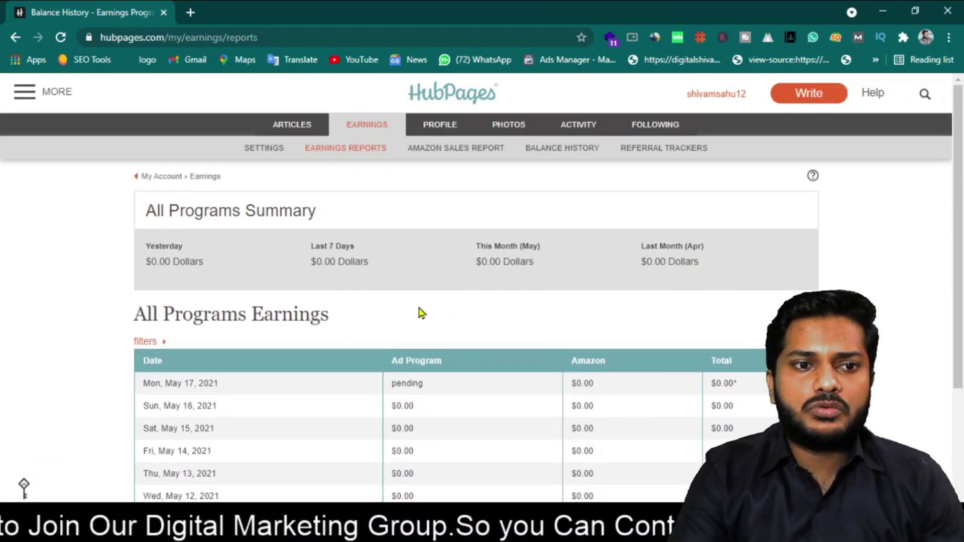